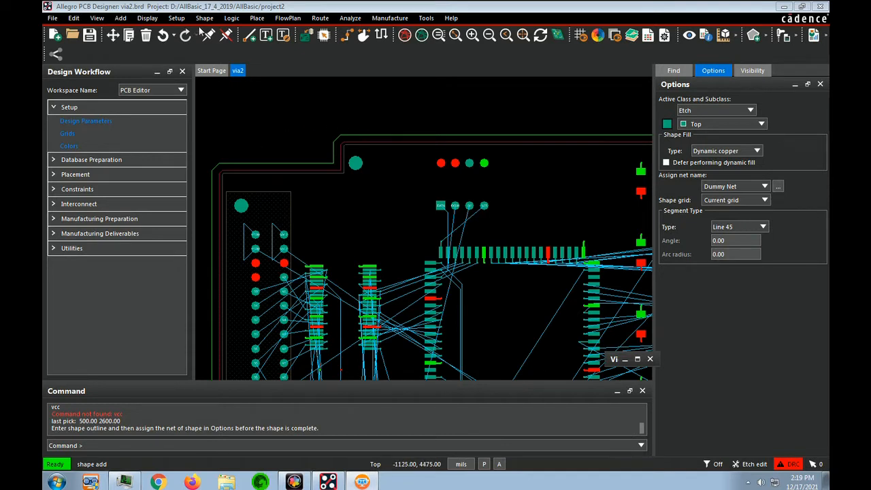
# Start a polygon shape on the Vcc etch subclass
pyautogui.click(204, 18)
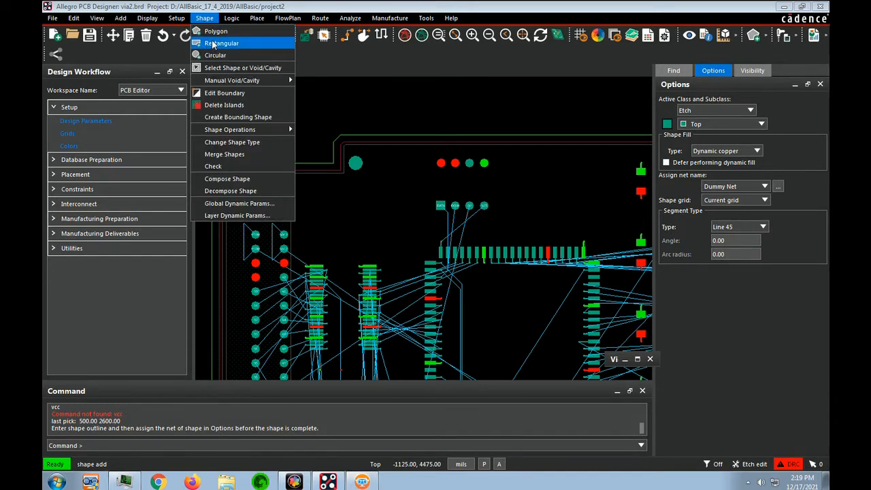
pyautogui.click(232, 32)
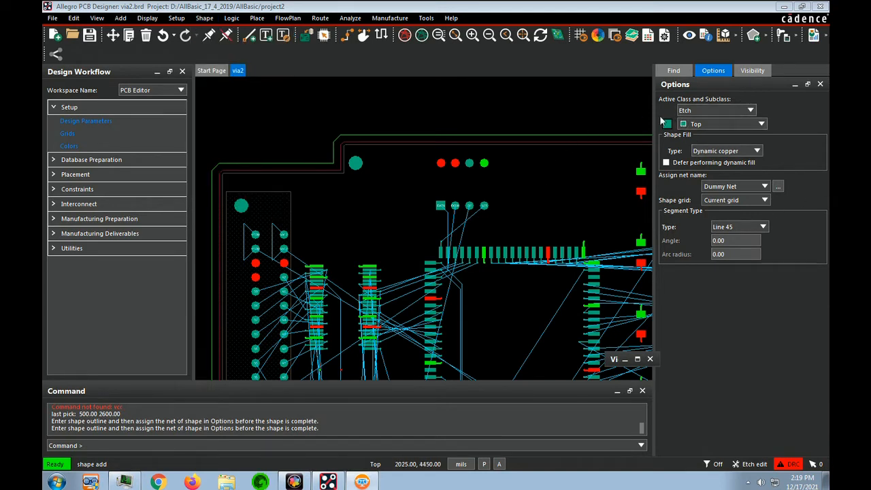
pyautogui.click(761, 124)
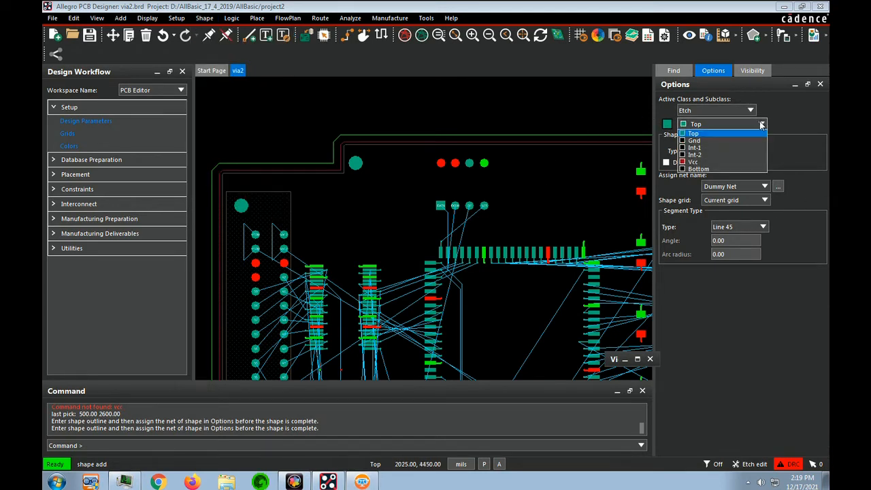
pyautogui.click(700, 162)
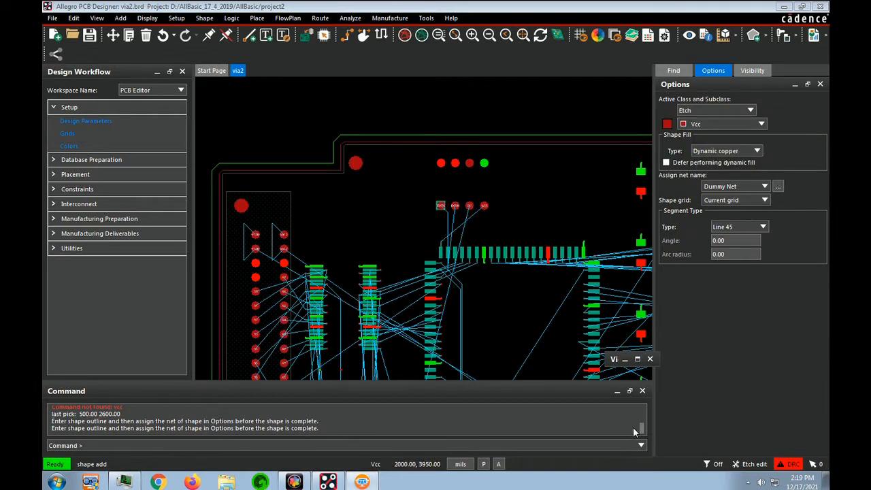
# Hide all elements of the Top layer, leaving the Vcc layer visible
pyautogui.click(753, 70)
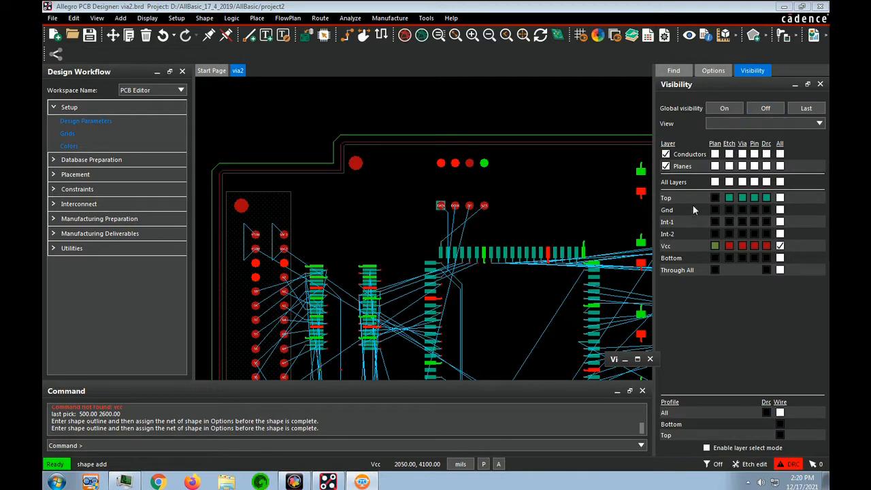
pyautogui.click(781, 198)
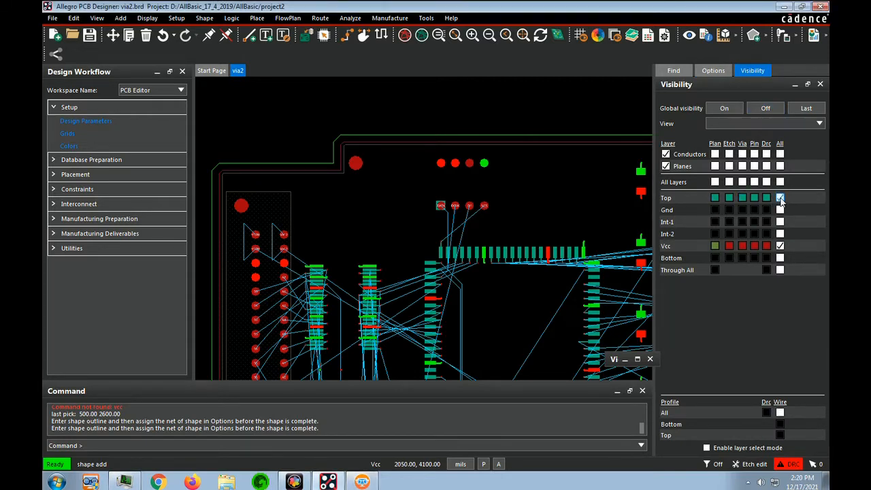
pyautogui.click(780, 198)
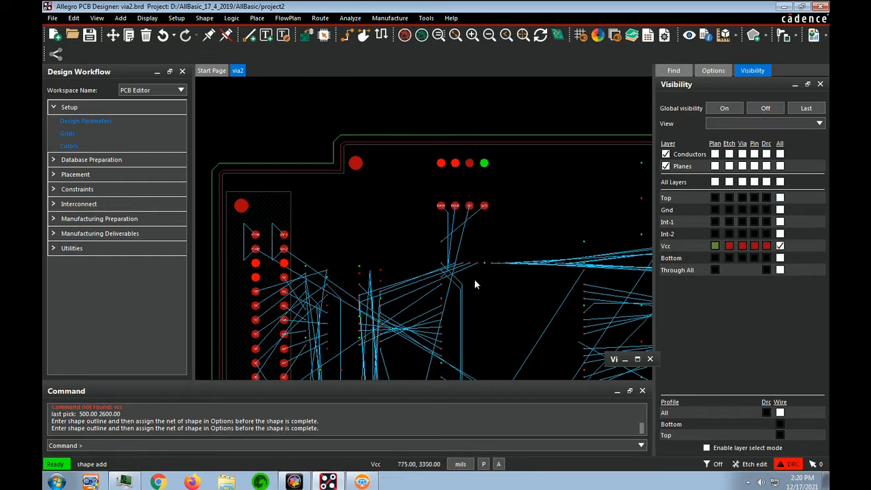
# Assign the Vcc net to the new dynamic copper shape
pyautogui.click(714, 71)
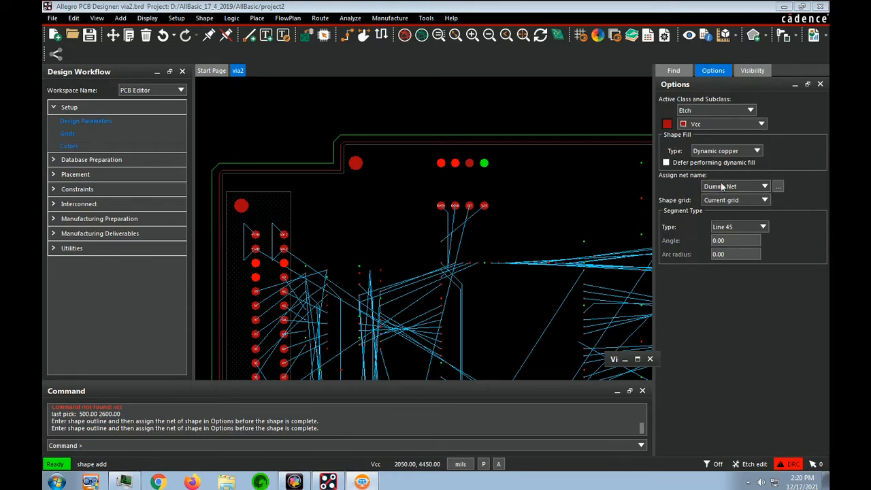
pyautogui.click(779, 189)
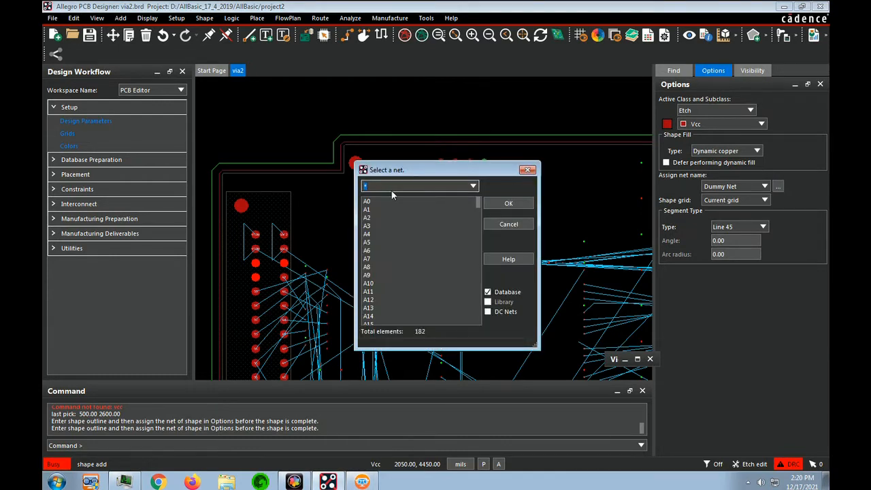
pyautogui.write('vcc')
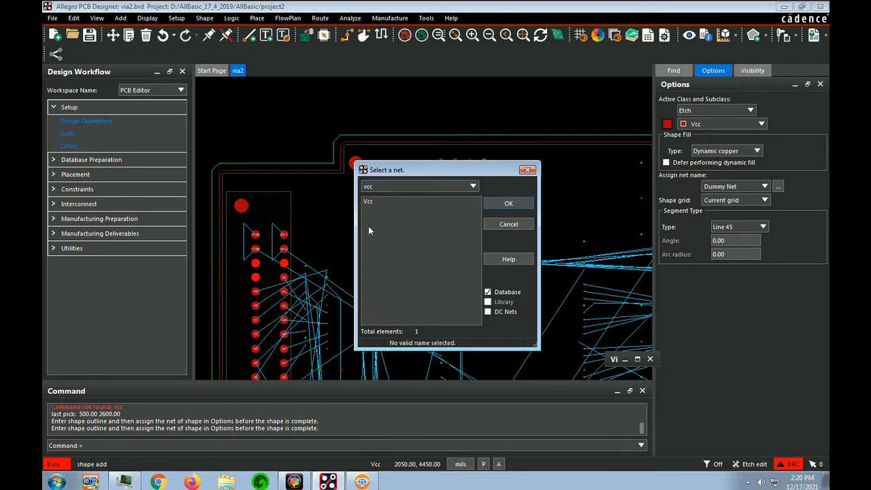
pyautogui.click(367, 203)
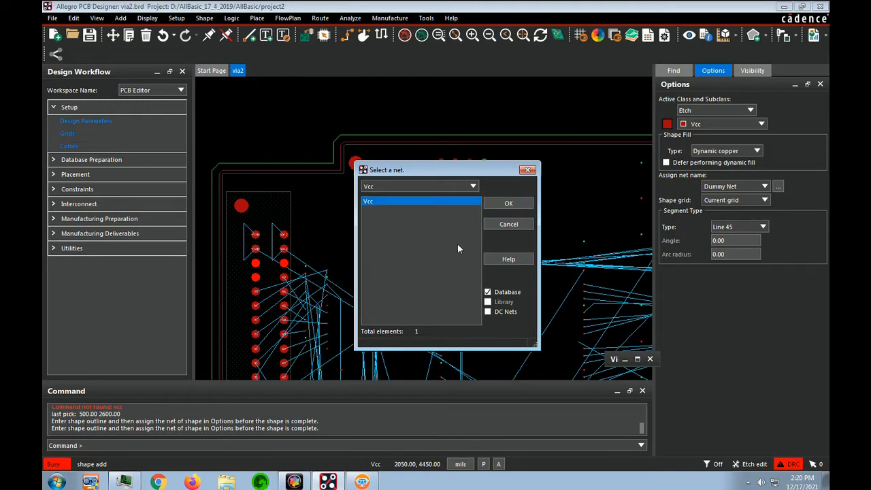
pyautogui.click(509, 204)
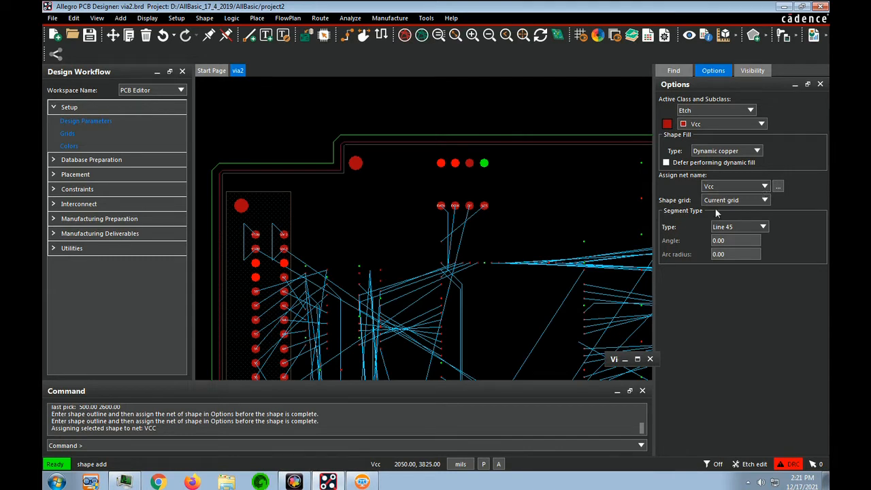
# Draw and finish a polygon copper shape about 2075 by 1250 mils over the connector and IC pins in the board's upper-left area
pyautogui.click(413, 164)
pyautogui.click(438, 149)
pyautogui.click(532, 163)
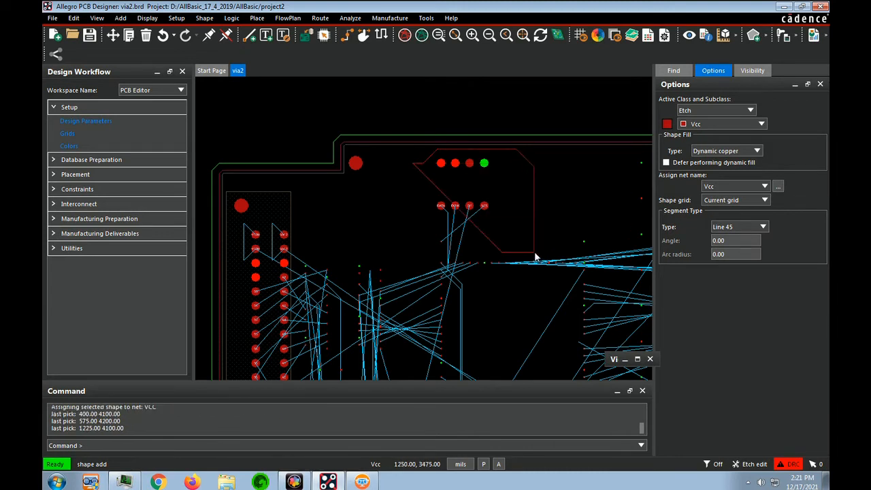
pyautogui.click(503, 329)
pyautogui.click(240, 329)
pyautogui.click(233, 190)
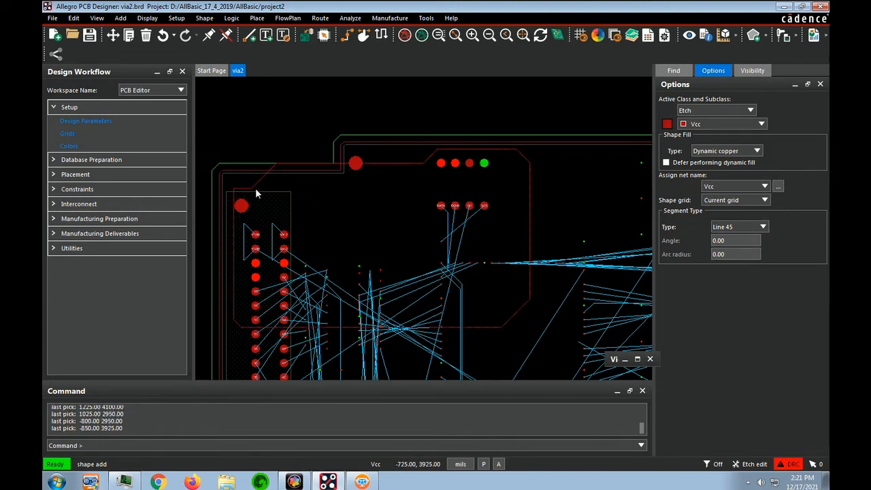
pyautogui.click(395, 179)
pyautogui.doubleClick(395, 179)
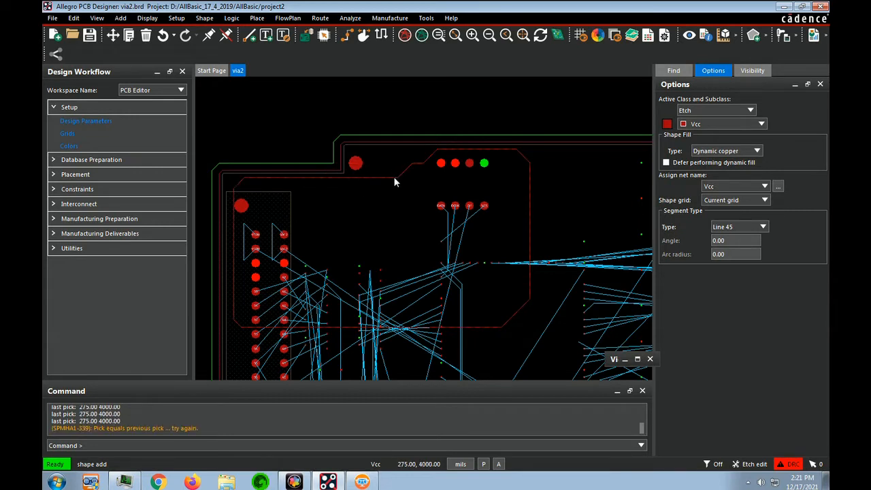
pyautogui.rightClick(395, 190)
pyautogui.click(406, 192)
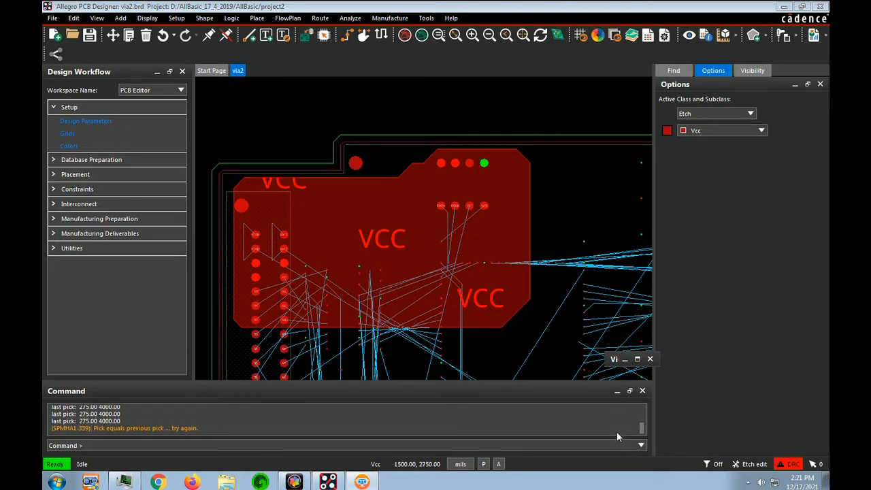
# Update the out-of-date dynamic shape to smooth through the global dynamic shape parameters
pyautogui.click(88, 123)
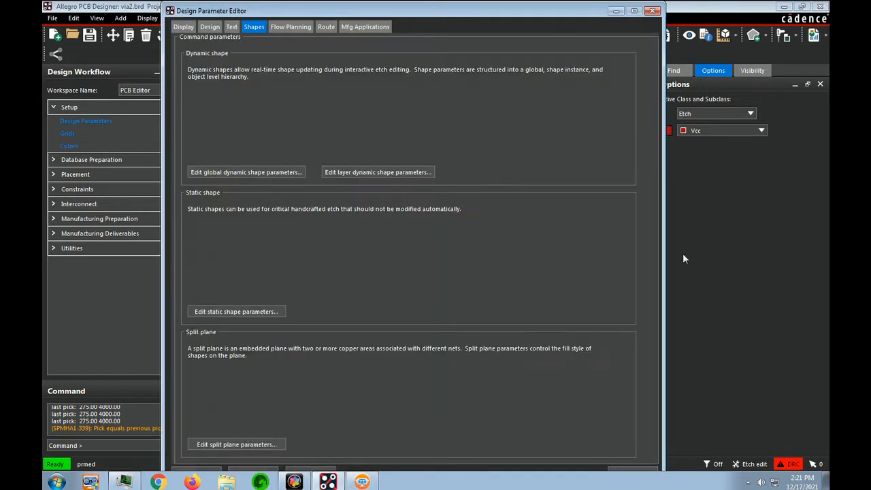
pyautogui.click(241, 173)
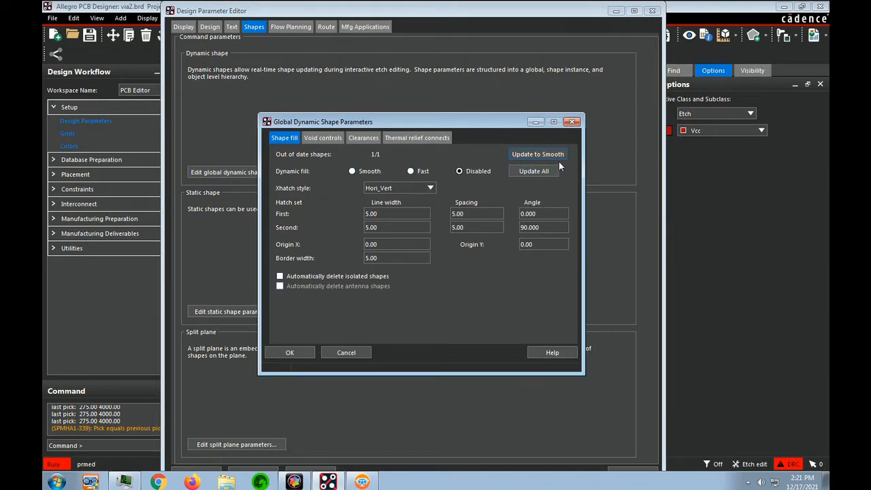
pyautogui.click(536, 154)
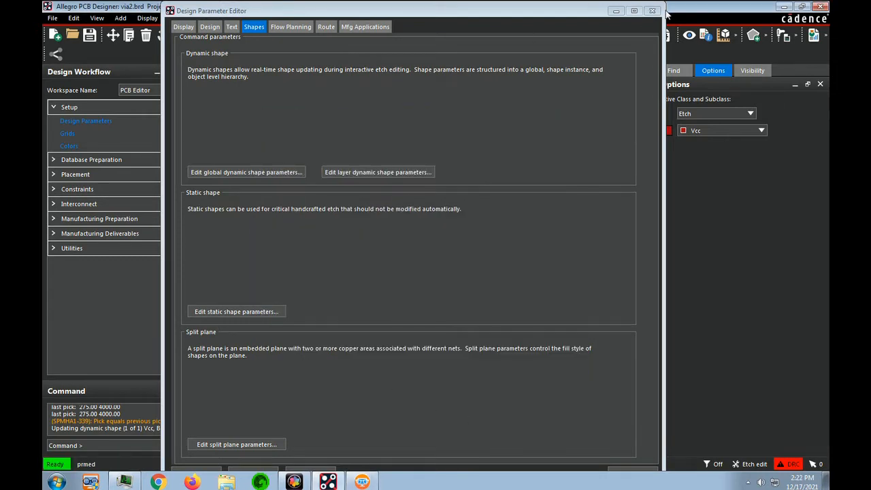
pyautogui.click(653, 10)
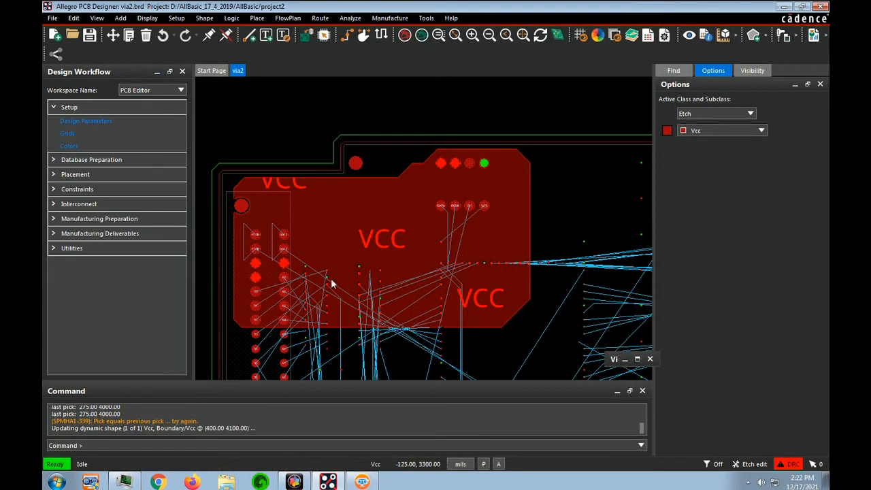
# Inspect the pin connections and clearances in the VCC polygon, and delete the shape
pyautogui.scroll(2, 284, 272)
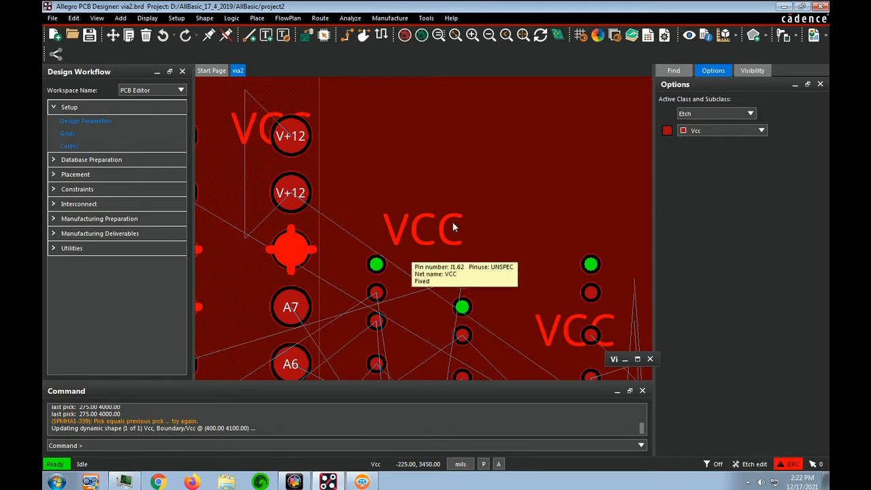
pyautogui.scroll(-2, 451, 228)
pyautogui.scroll(-2, 452, 228)
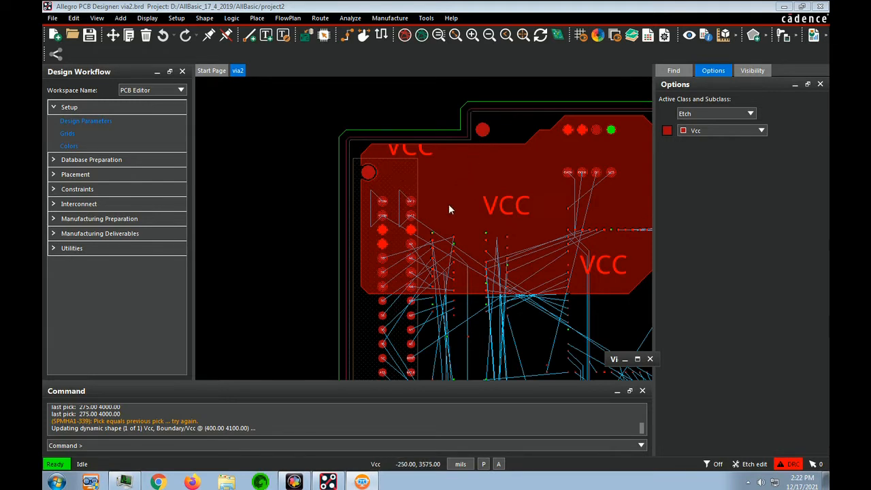
pyautogui.click(146, 37)
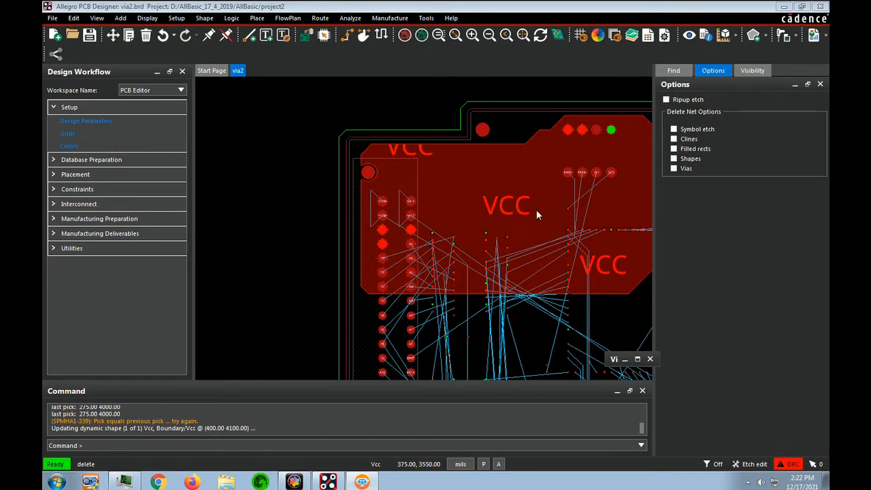
pyautogui.click(550, 191)
pyautogui.click(547, 191)
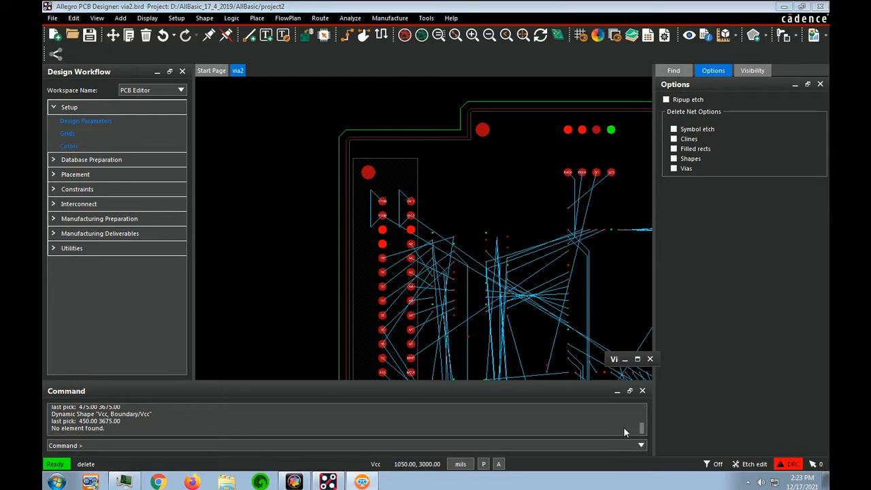
pyautogui.click(253, 169)
# Z-Copy the boundary just inside the board outline to the ETCH/VCC subclass as a dynamic shape
pyautogui.click(75, 20)
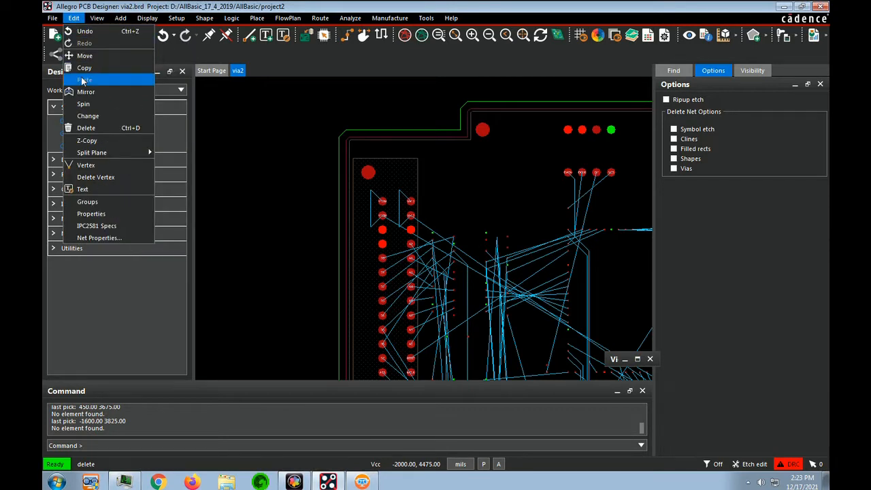
pyautogui.click(87, 140)
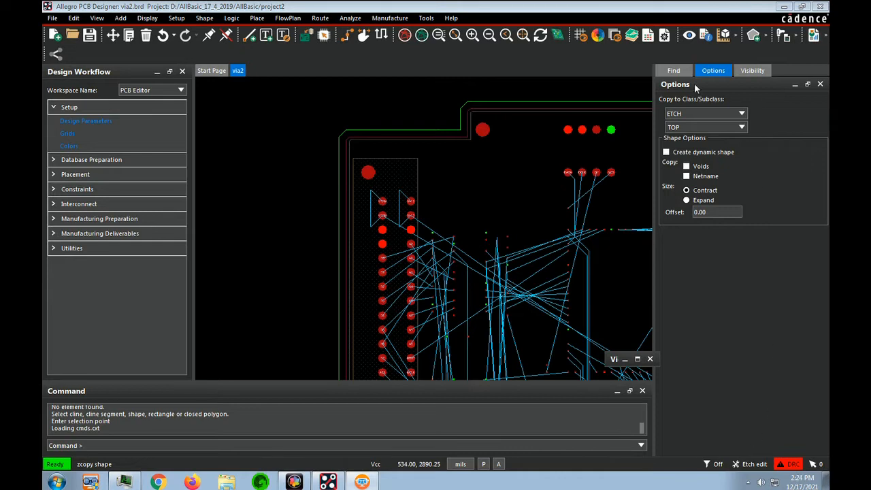
pyautogui.click(741, 126)
pyautogui.click(676, 165)
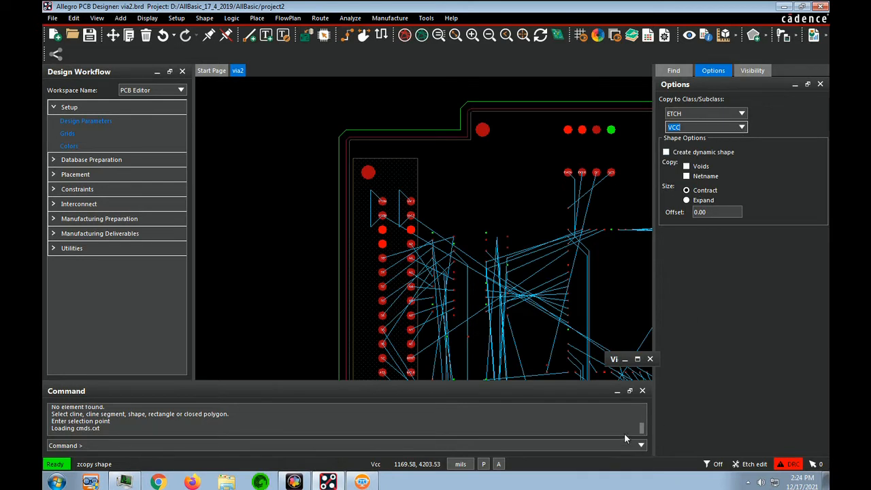
pyautogui.click(667, 153)
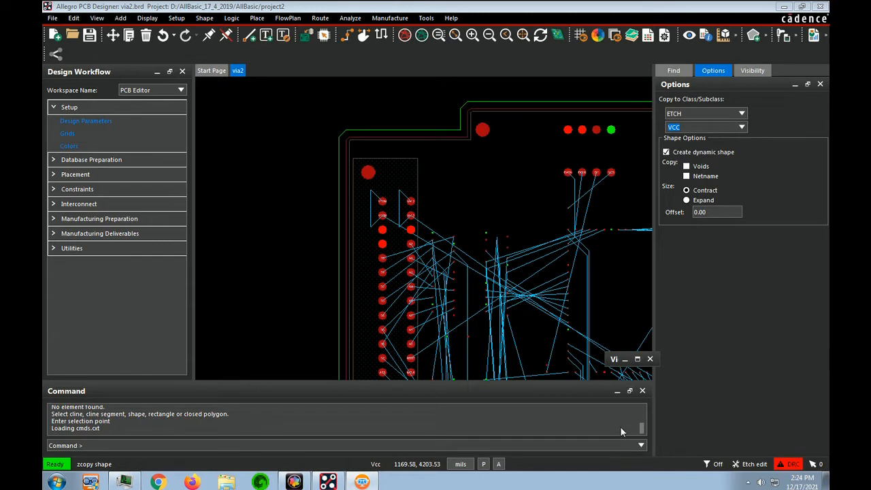
pyautogui.click(471, 142)
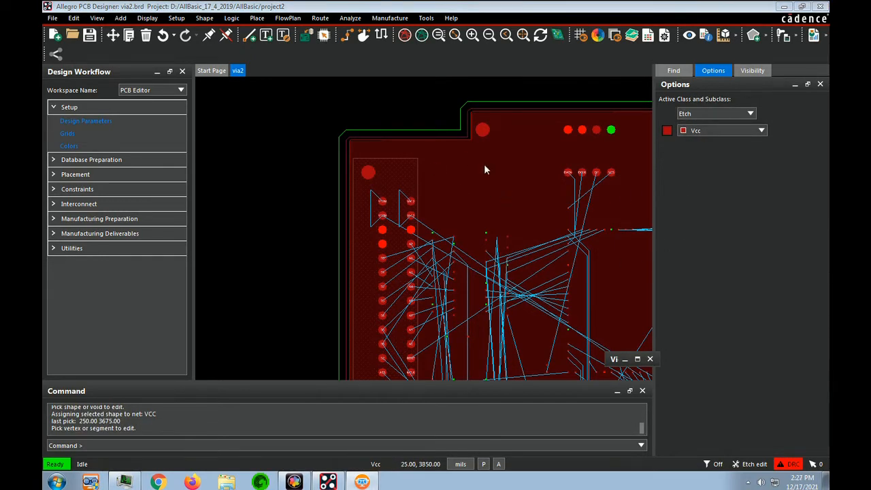
# Select the board-wide copper shape on the Vcc layer and assign it to the Vcc net
pyautogui.click(205, 20)
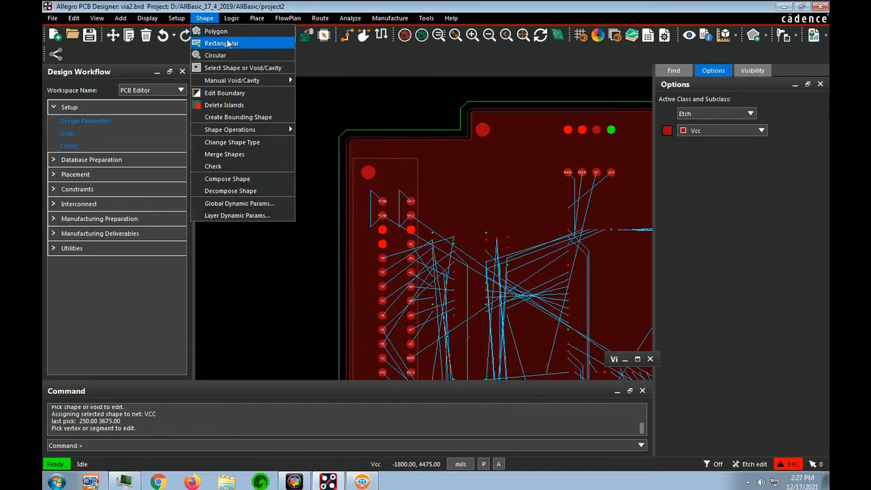
pyautogui.click(230, 68)
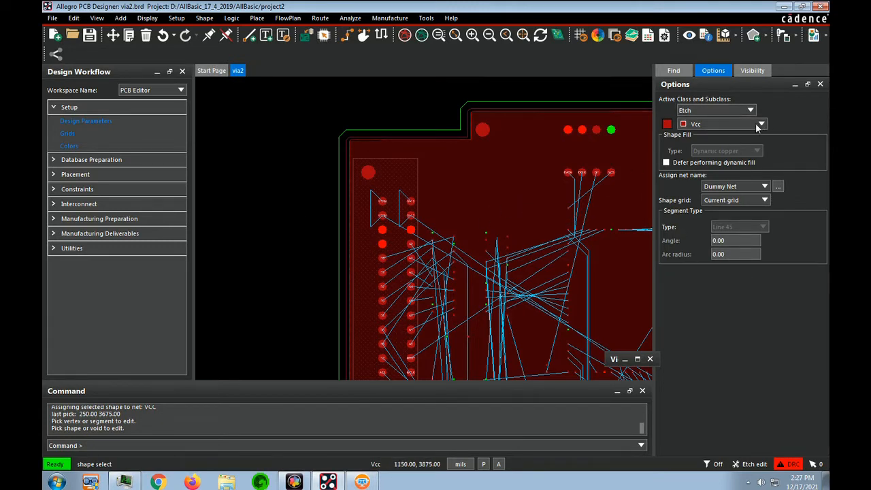
pyautogui.click(525, 199)
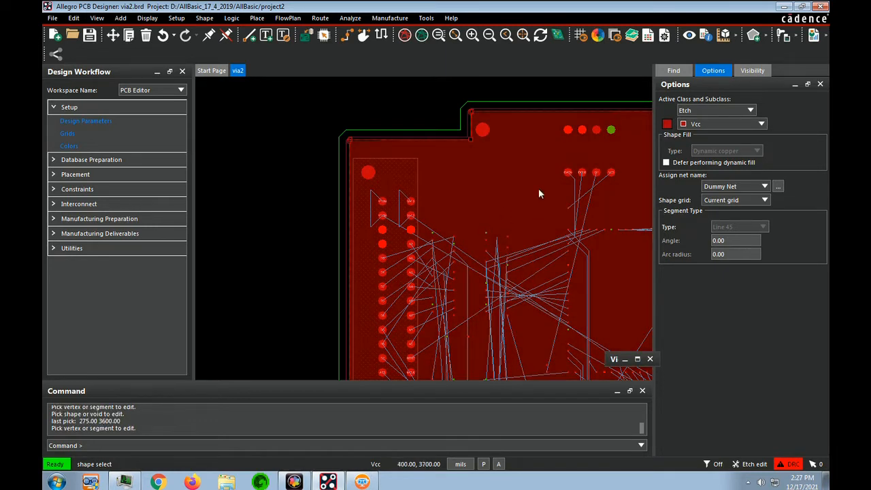
pyautogui.click(778, 187)
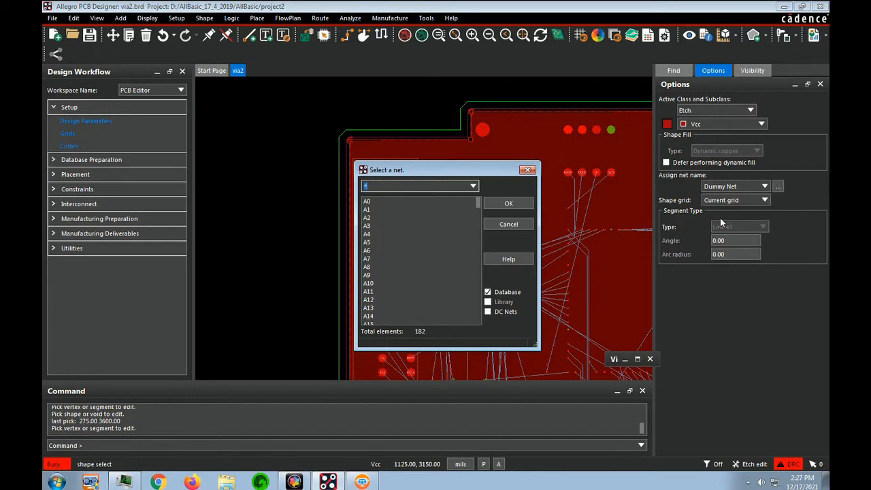
pyautogui.write('vcc')
pyautogui.click(379, 202)
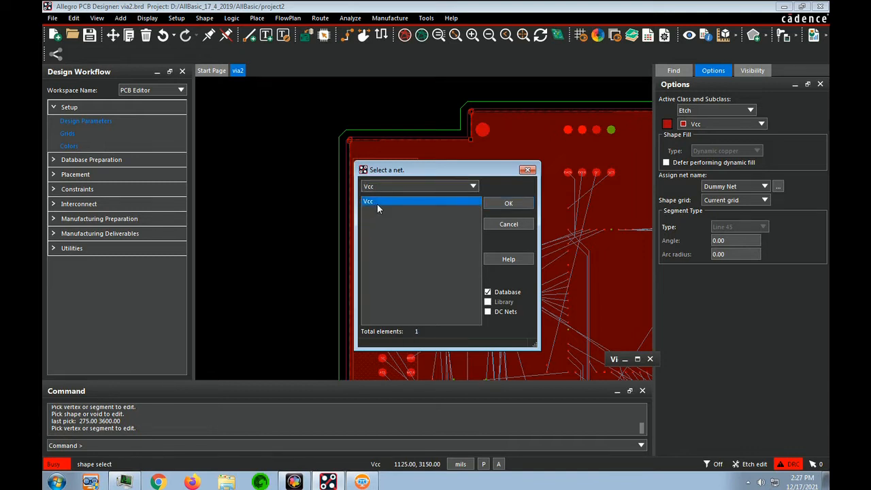
pyautogui.click(497, 203)
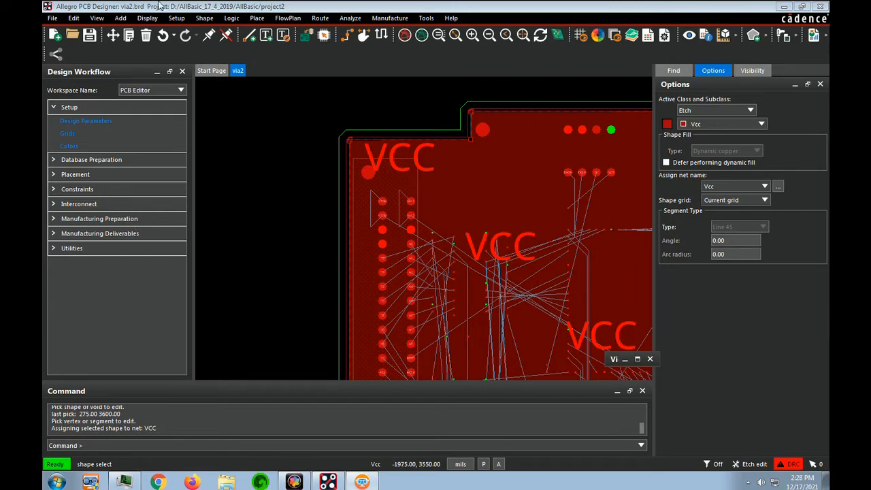
# Show only the Gnd layer and Z-Copy the boundary just inside the board outline to ETCH/GND as a dynamic shape
pyautogui.click(72, 18)
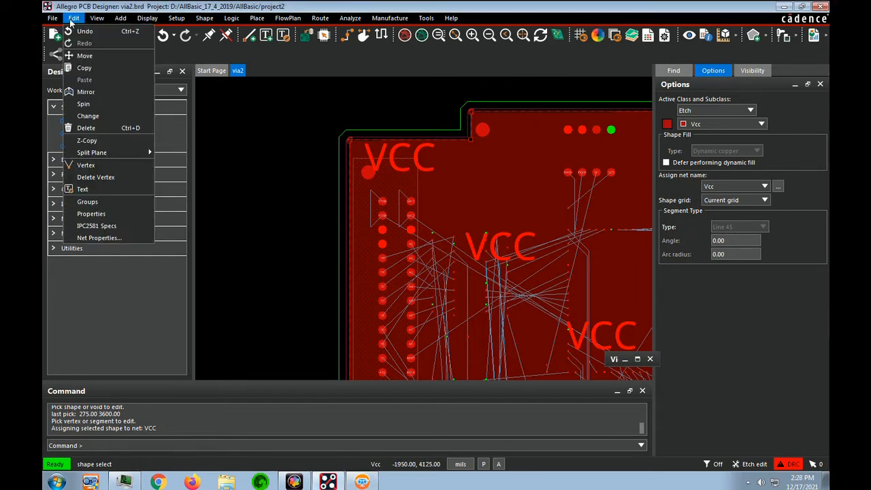
pyautogui.click(87, 141)
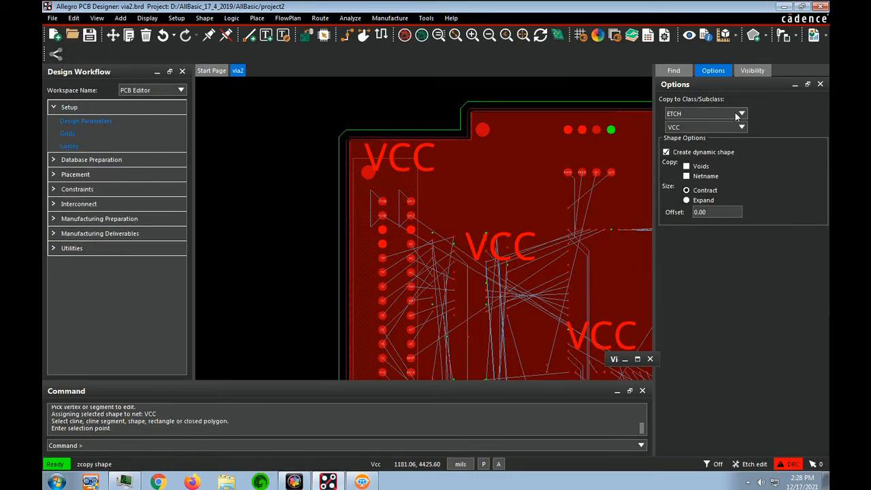
pyautogui.click(743, 128)
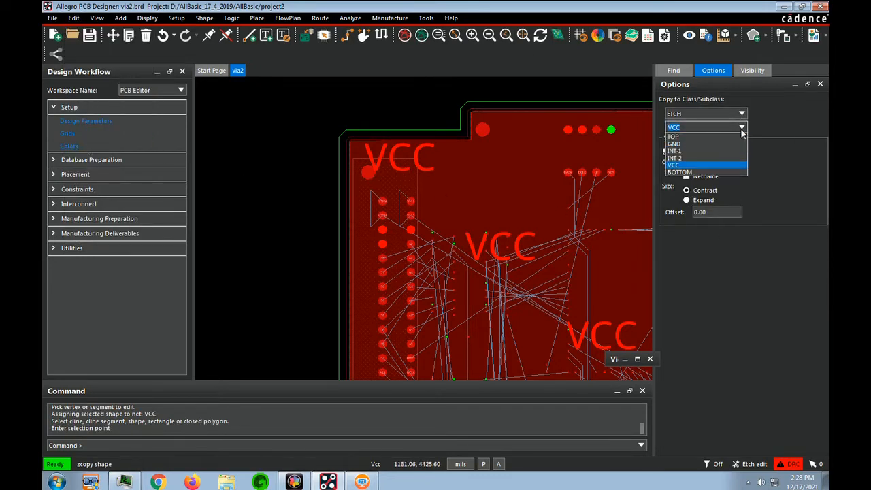
pyautogui.click(706, 140)
pyautogui.click(760, 73)
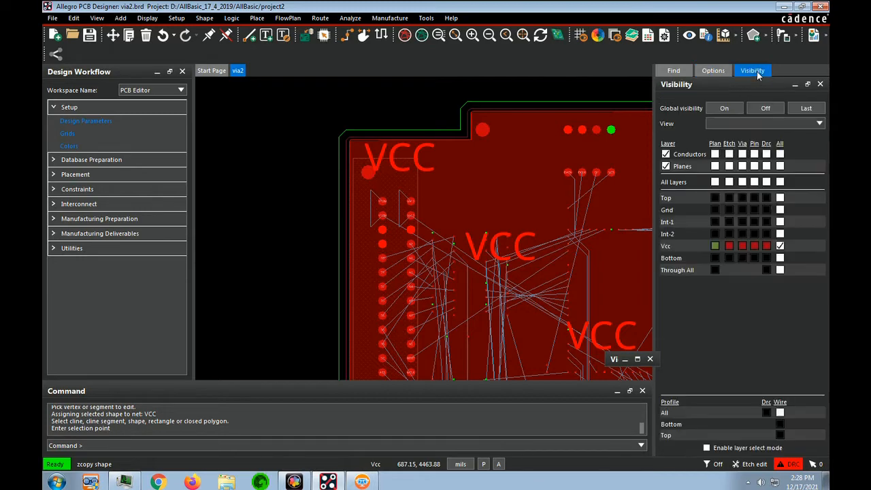
pyautogui.click(780, 246)
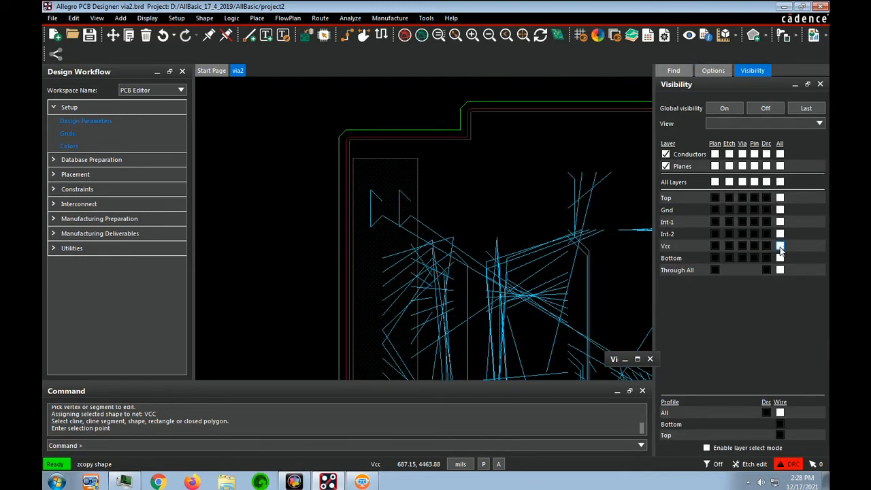
pyautogui.click(780, 211)
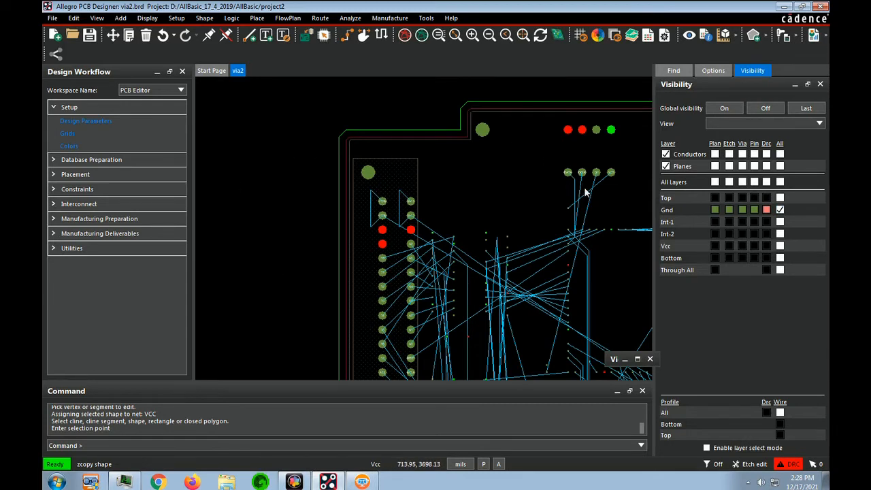
pyautogui.click(715, 74)
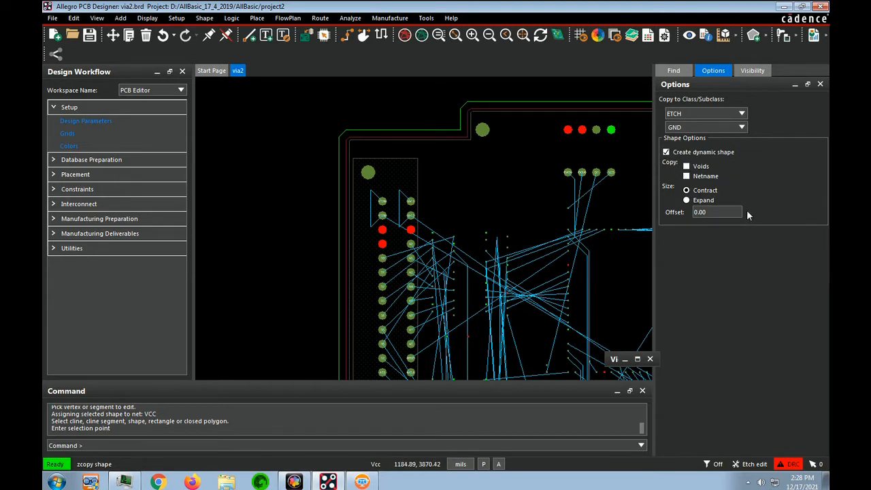
pyautogui.click(472, 143)
pyautogui.click(475, 139)
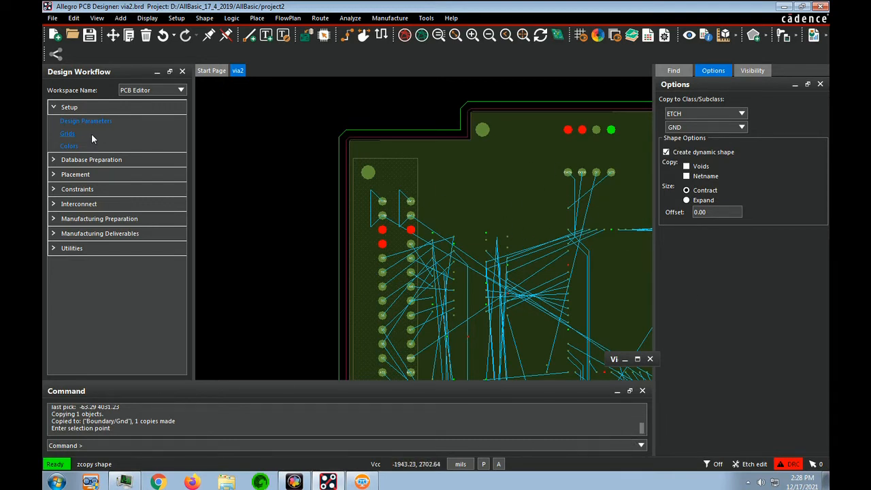
# Select the board-wide copper shape on the Gnd layer and assign it to the Gnd net
pyautogui.click(202, 18)
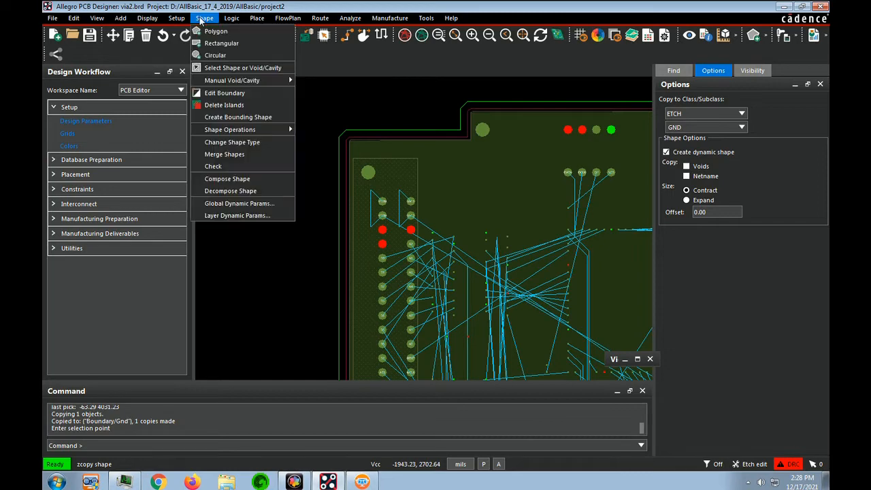
pyautogui.click(233, 68)
pyautogui.click(516, 183)
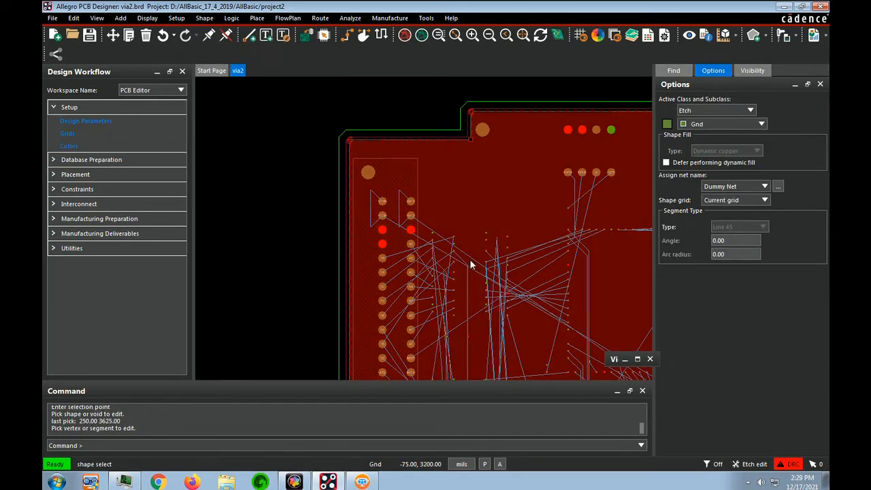
pyautogui.click(778, 188)
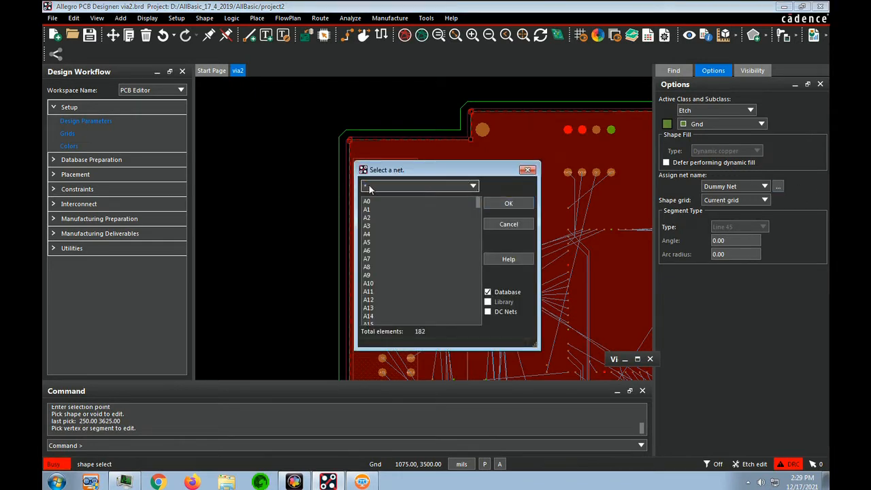
pyautogui.write('Gnd')
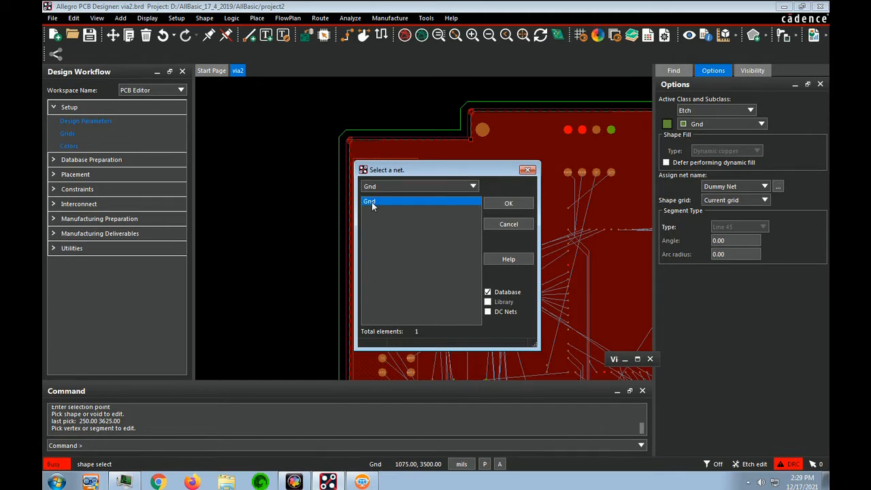
pyautogui.click(508, 204)
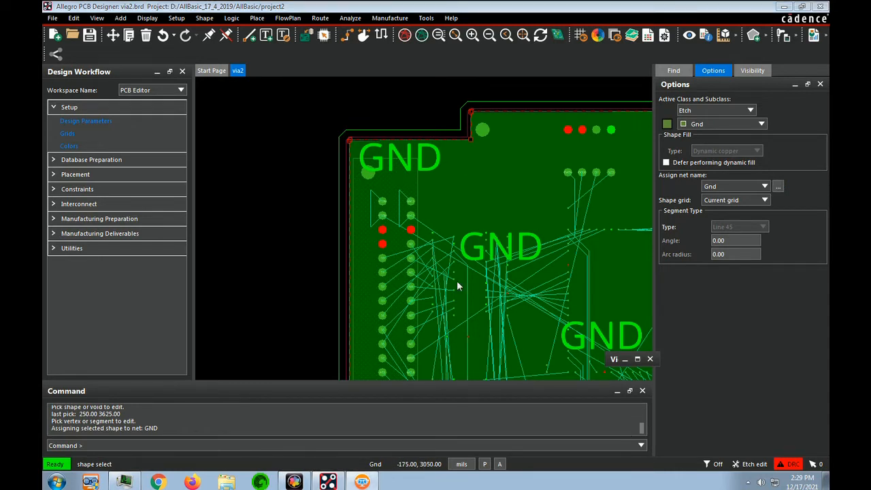
pyautogui.click(215, 246)
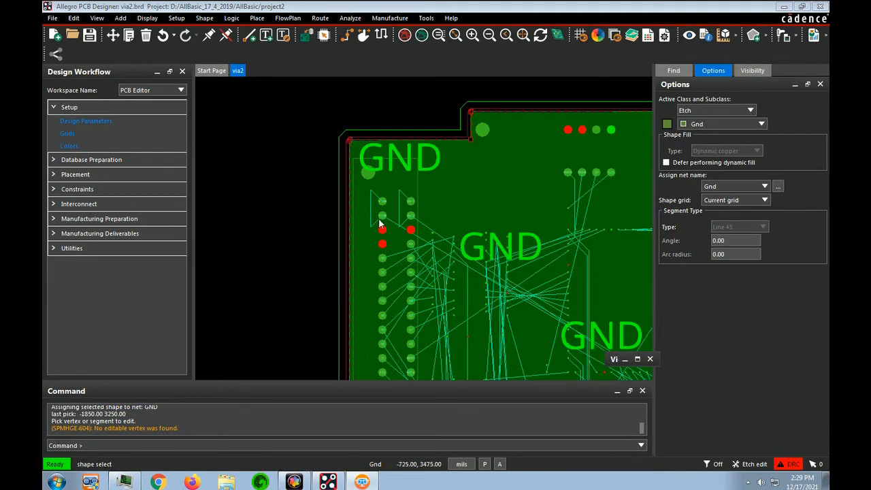
# Update the out-of-date Gnd and Vcc dynamic shapes to smooth through the global dynamic shape parameters
pyautogui.click(86, 121)
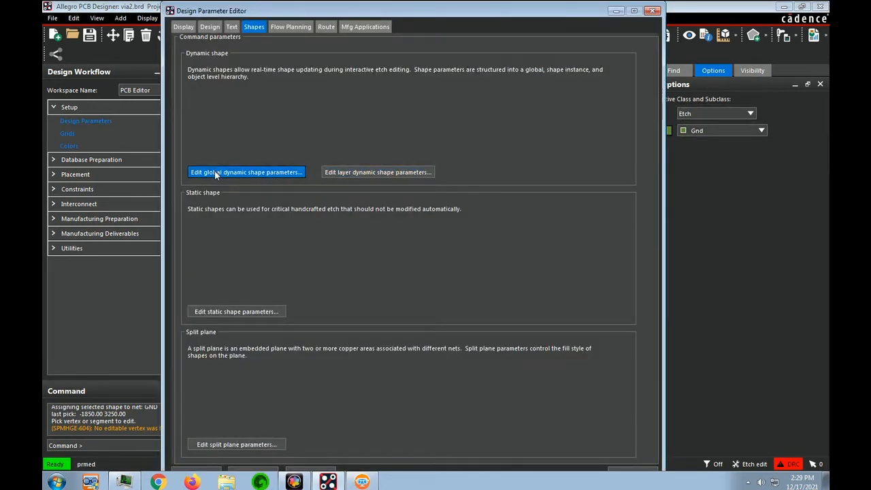
pyautogui.click(215, 172)
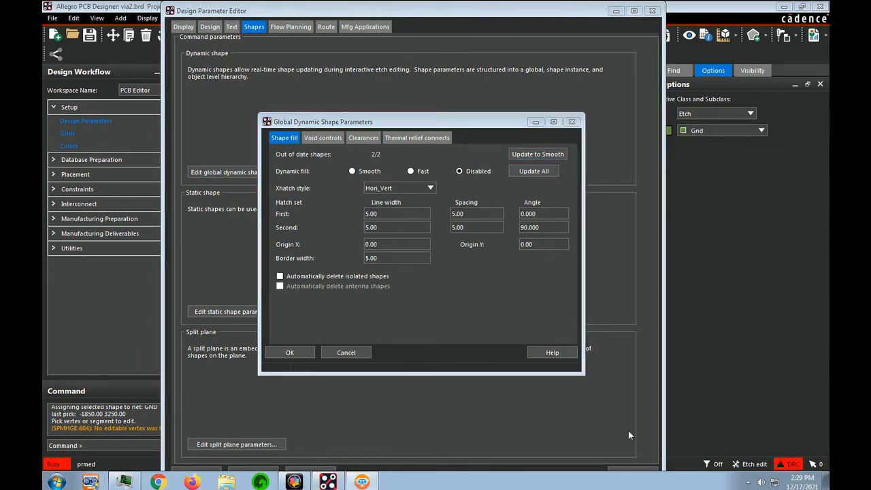
pyautogui.click(544, 154)
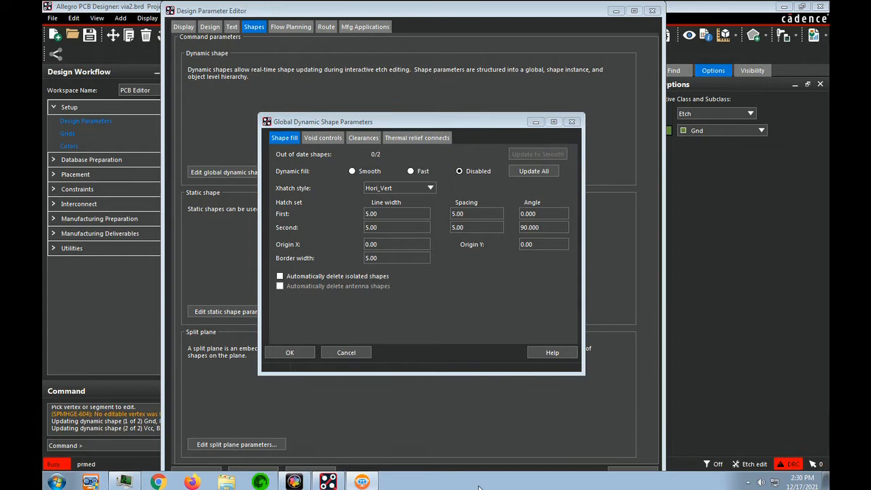
pyautogui.click(290, 352)
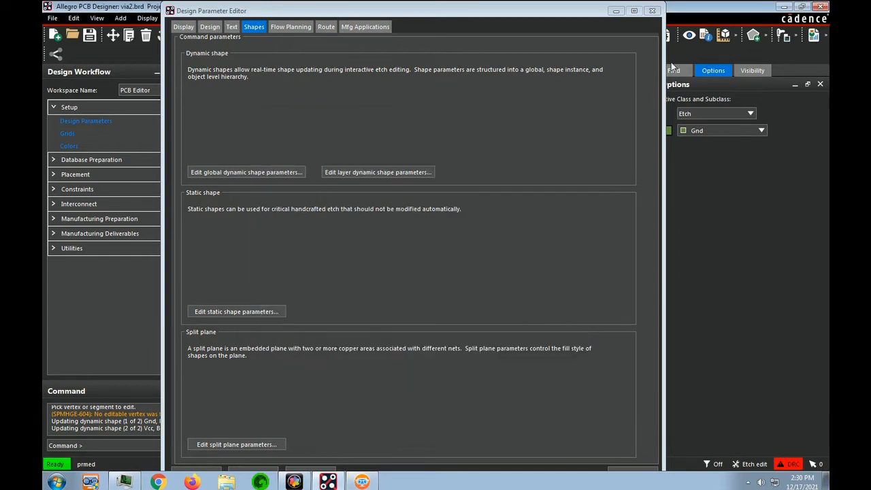
pyautogui.click(653, 11)
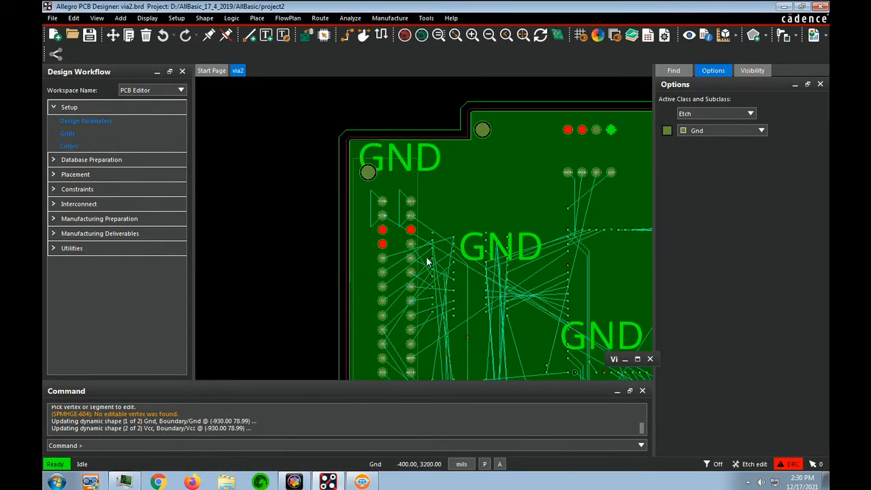
# Examine the connector and component pins on the Gnd plane for their clearances and thermal relief connections
pyautogui.scroll(4, 420, 275)
pyautogui.scroll(-2, 422, 275)
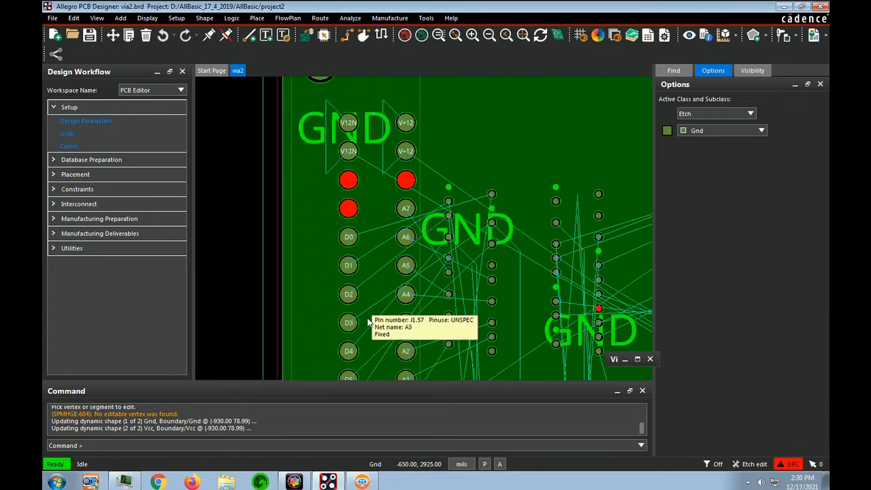
pyautogui.press('Down')
pyautogui.press('Down')
pyautogui.press('Down')
pyautogui.press('Down')
pyautogui.press('Down')
pyautogui.press('Down')
pyautogui.press('Down')
pyautogui.press('Down')
pyautogui.press('Down')
pyautogui.press('Down')
pyautogui.press('Down')
pyautogui.press('Down')
pyautogui.press('Down')
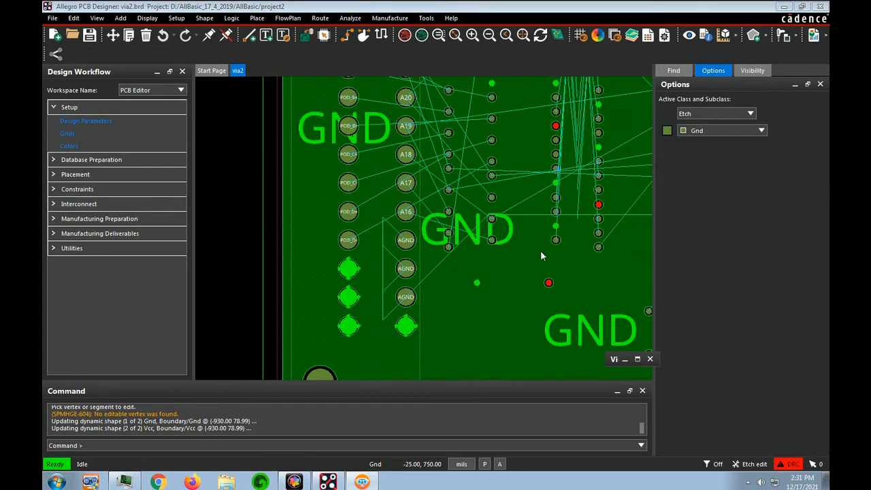
pyautogui.click(581, 233)
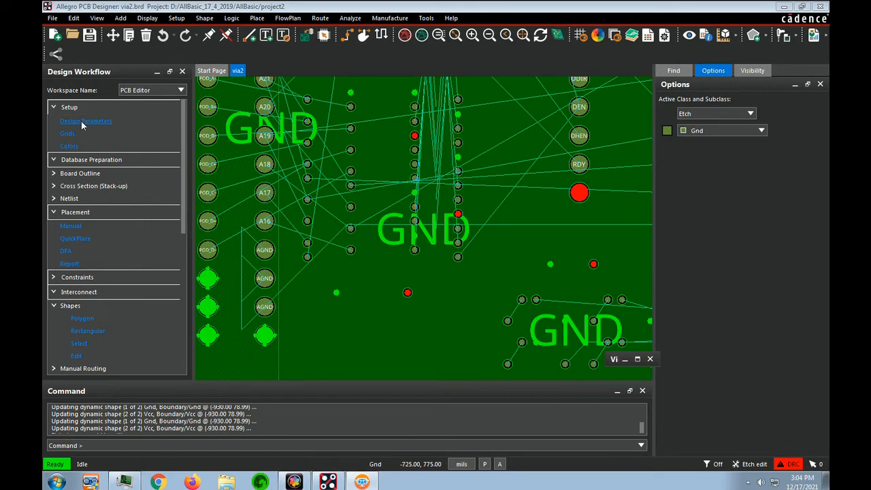
# Set the thru pin clearance oversize value to 4.00 in the global dynamic shape parameters
pyautogui.click(108, 123)
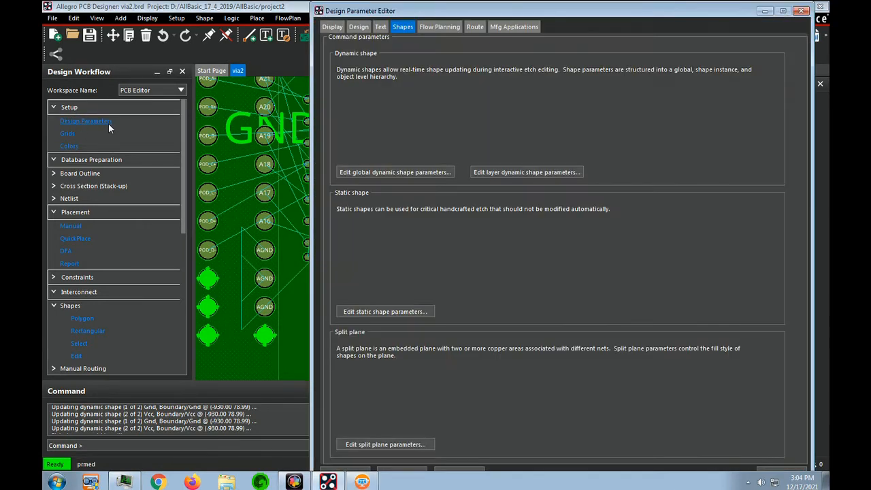
pyautogui.moveTo(368, 11); pyautogui.dragTo(418, 11)
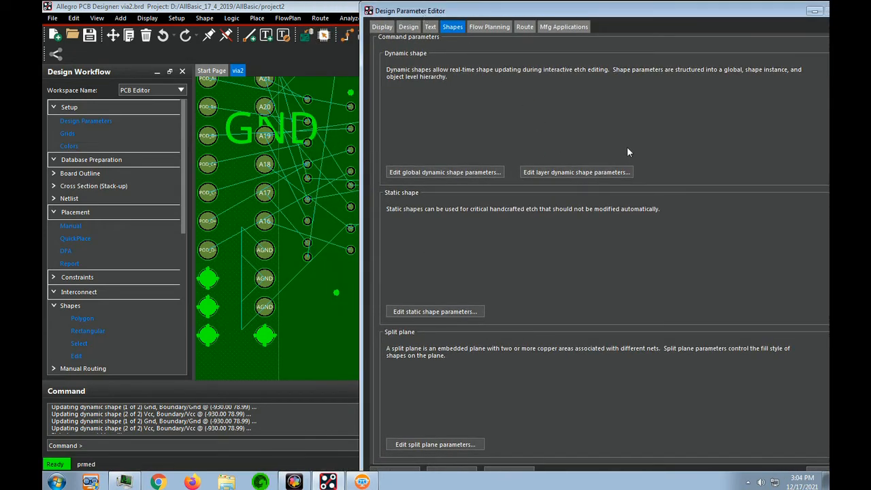
pyautogui.click(432, 174)
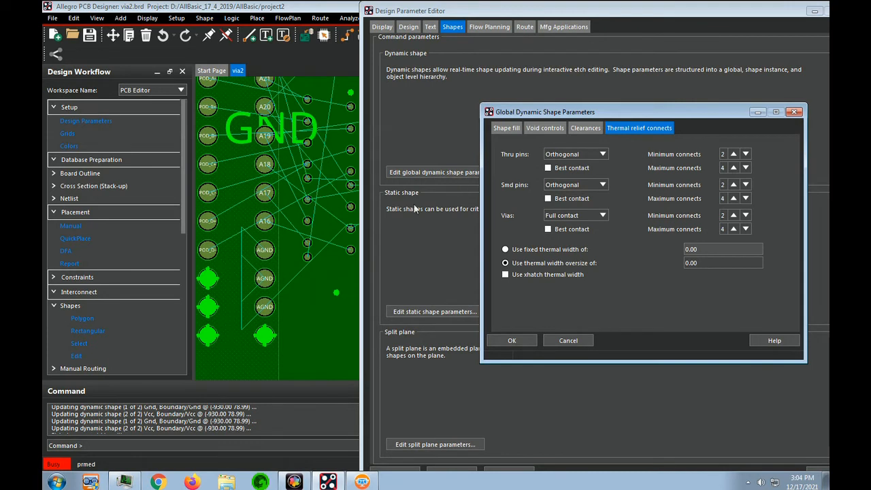
pyautogui.click(586, 128)
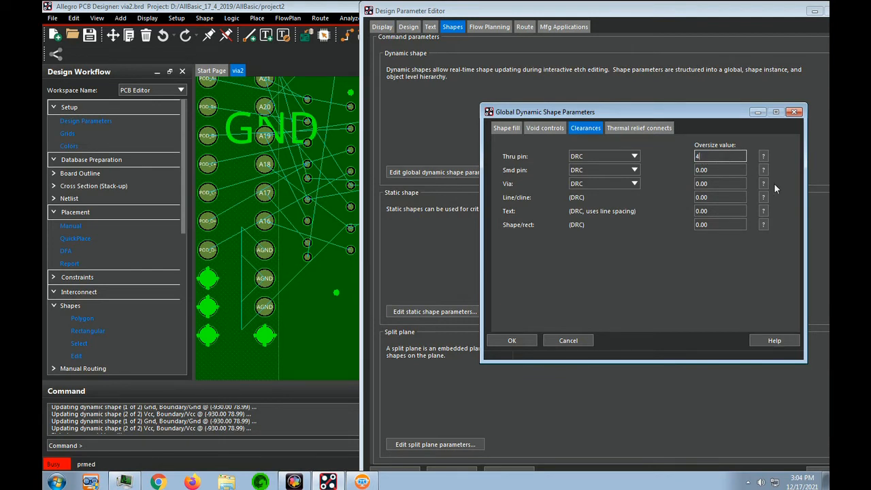
pyautogui.click(716, 170)
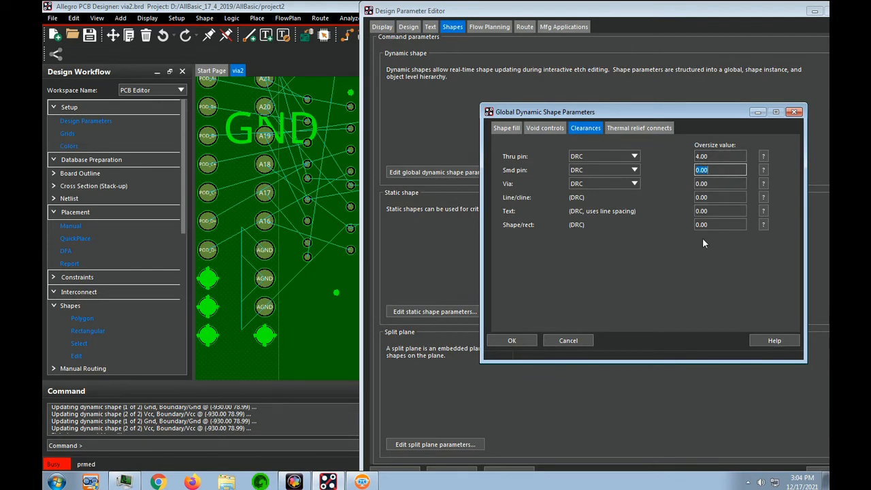
# Set the thermal relief connection of thru pins to Diagonal and apply the global dynamic shape parameters
pyautogui.click(644, 129)
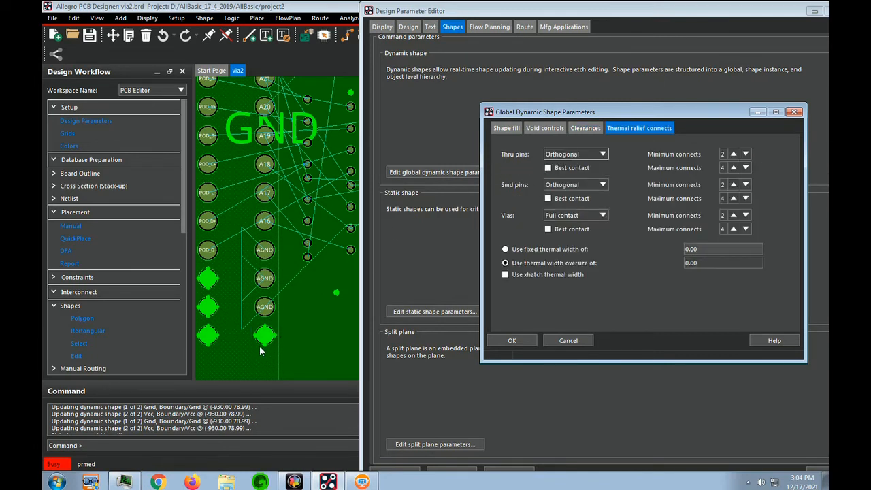
pyautogui.click(602, 155)
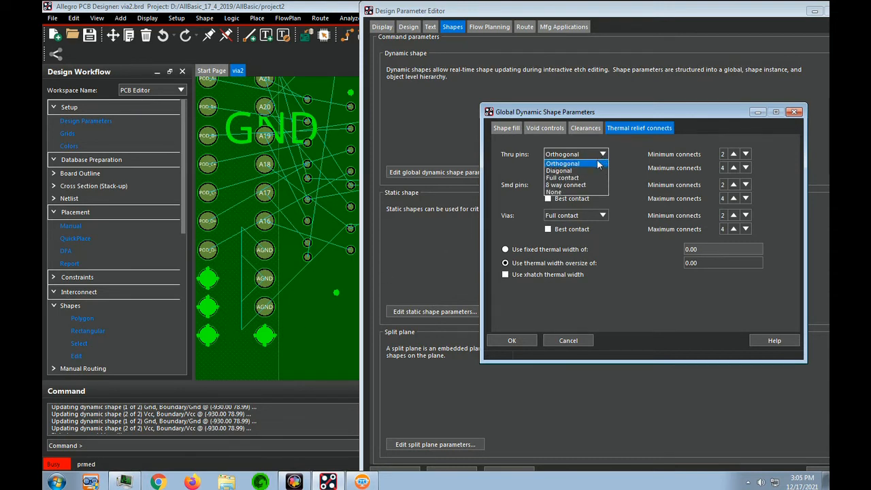
pyautogui.click(564, 170)
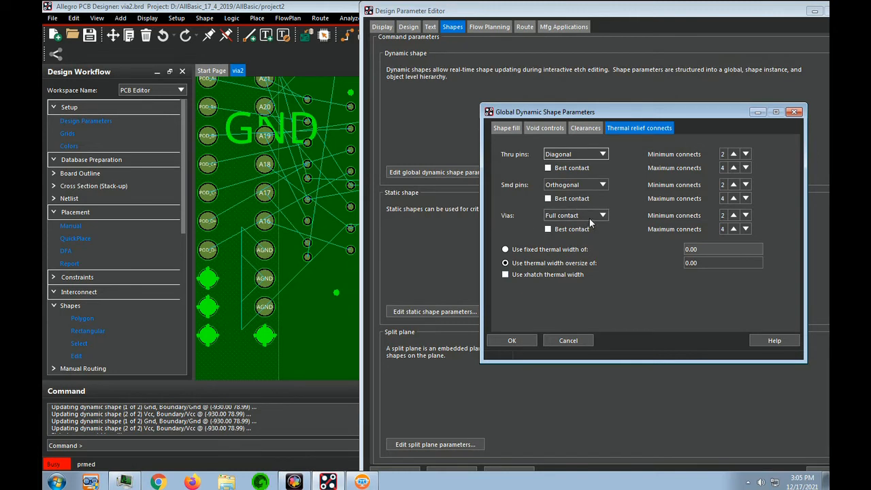
pyautogui.click(339, 288)
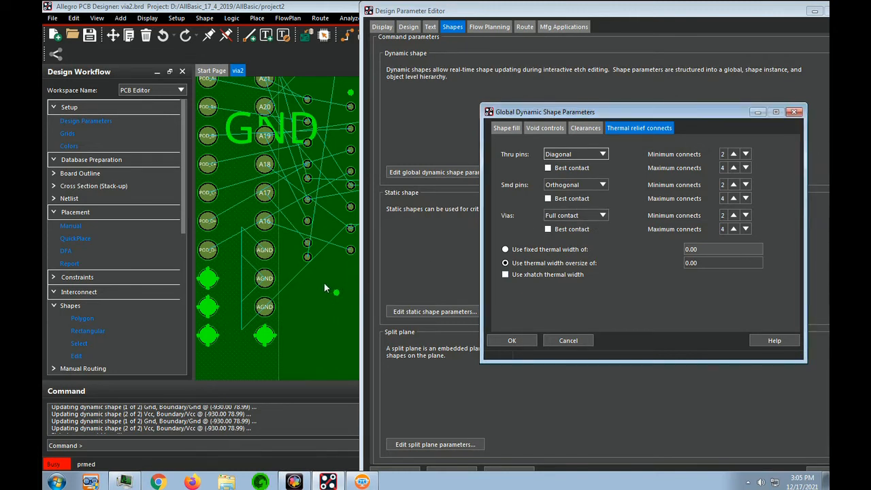
pyautogui.click(593, 434)
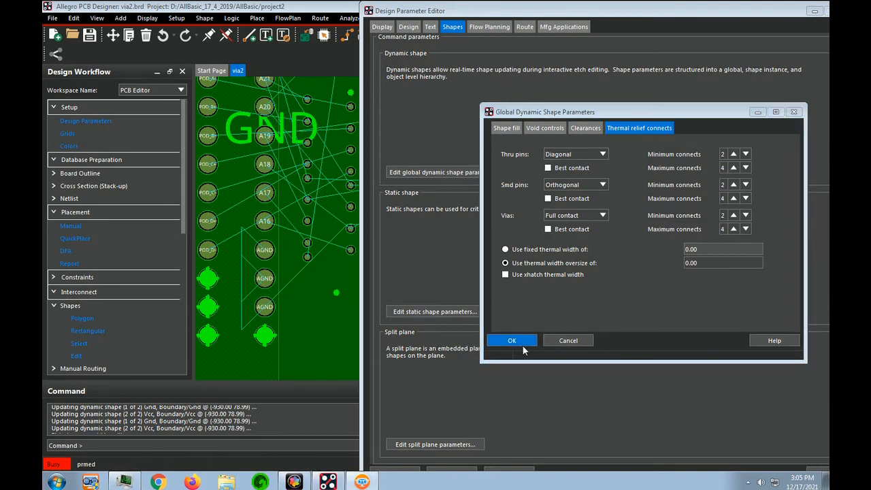
pyautogui.click(518, 339)
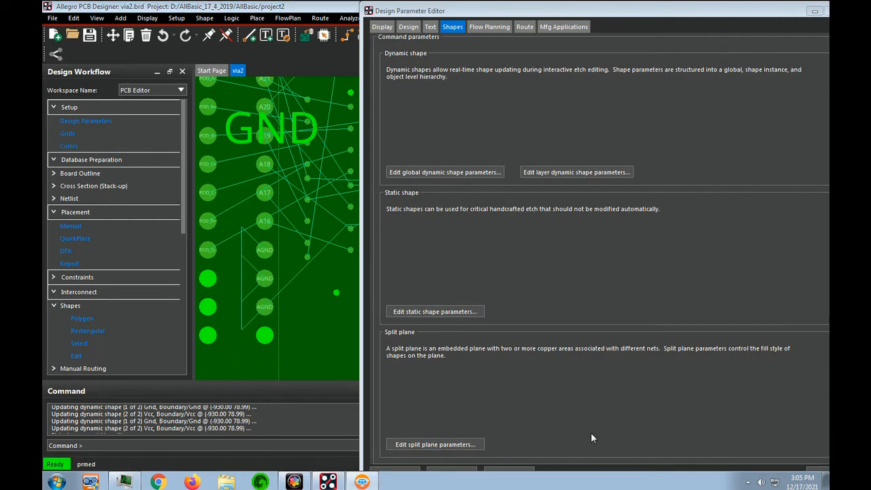
# Update the out-of-date dynamic shapes to smooth in the global dynamic shape parameters, and close the parameter dialogs
pyautogui.click(431, 172)
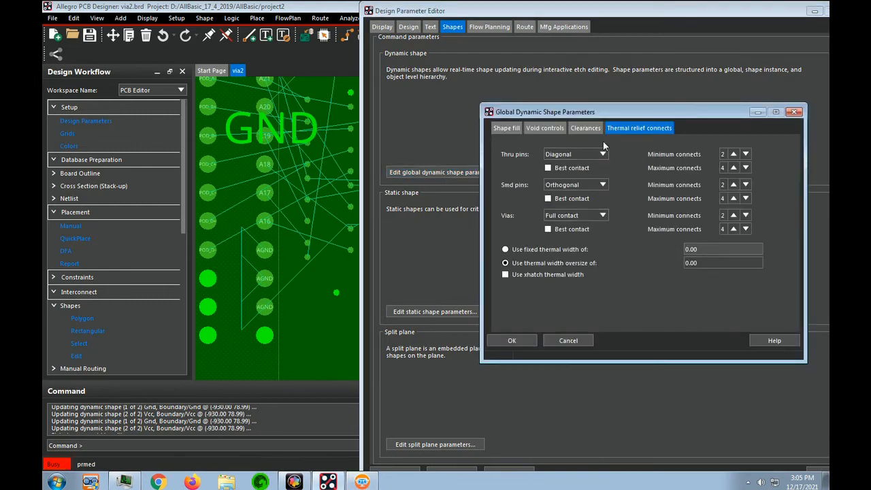
pyautogui.click(507, 129)
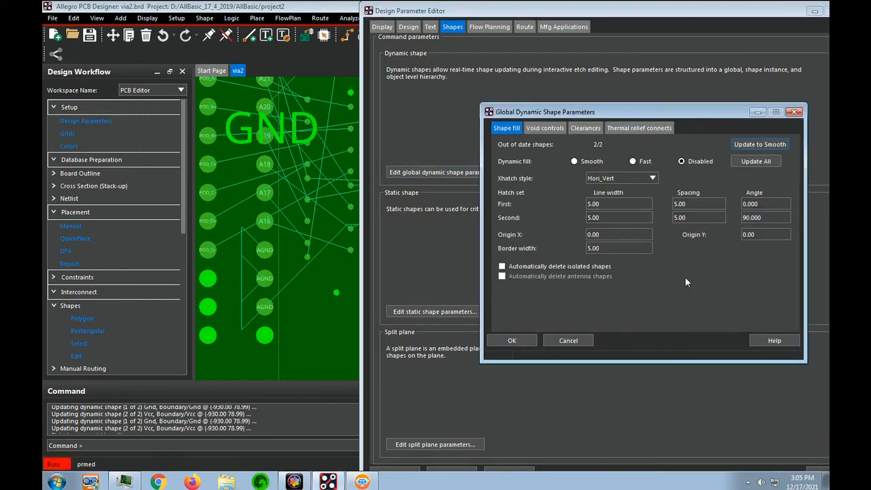
pyautogui.click(768, 146)
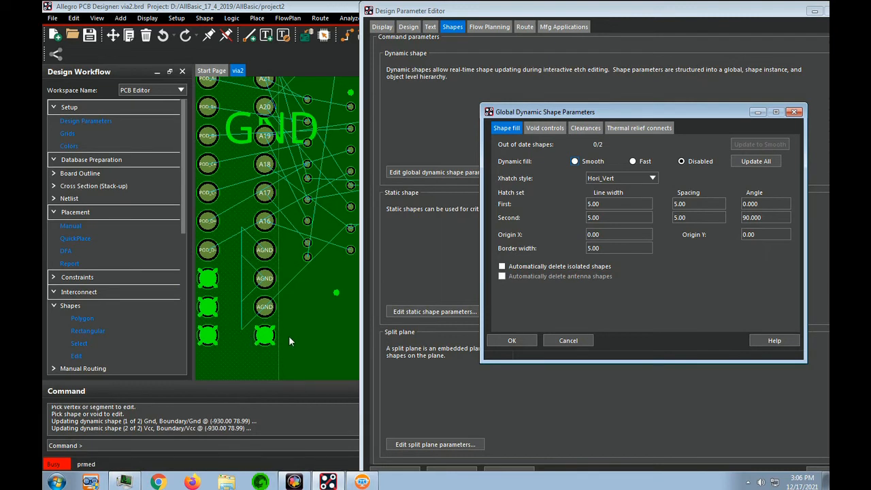
pyautogui.click(517, 341)
pyautogui.moveTo(637, 10); pyautogui.dragTo(457, 31)
pyautogui.click(677, 33)
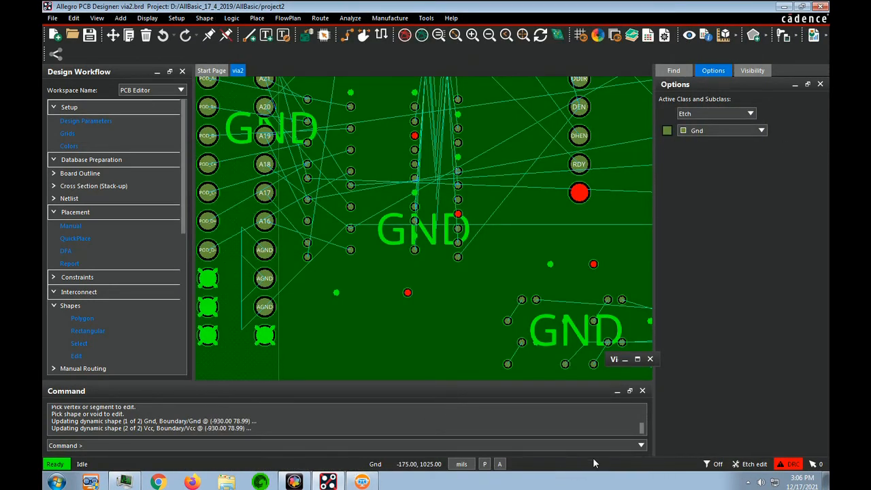
# Exclude vias from the find filter and measure the air gap between an AGND connector pin and the Gnd shape
pyautogui.click(724, 36)
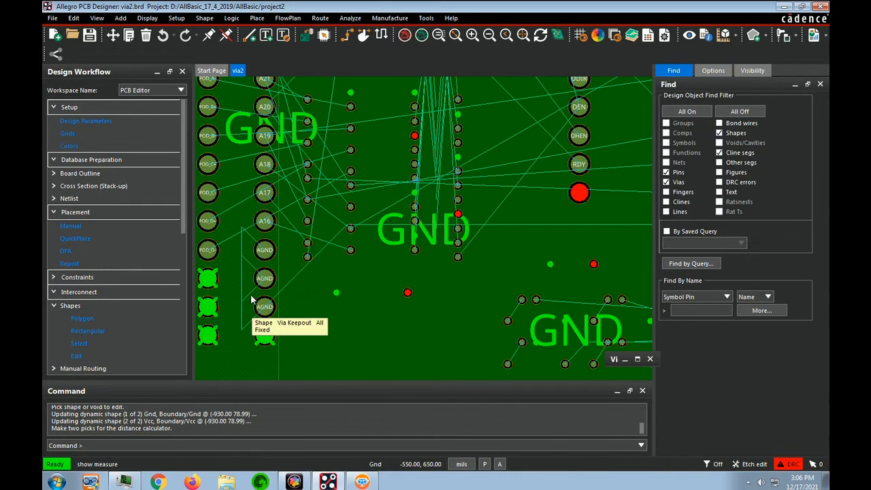
pyautogui.scroll(2, 252, 299)
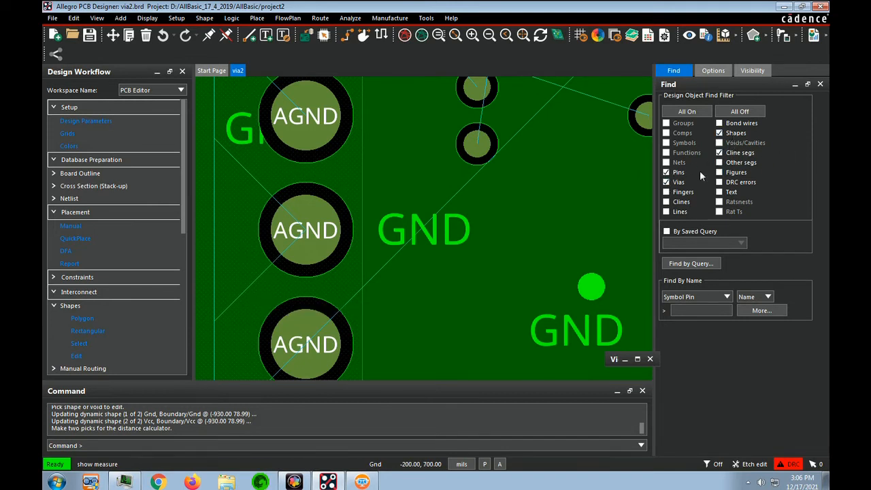
pyautogui.click(667, 182)
pyautogui.click(223, 242)
pyautogui.click(306, 266)
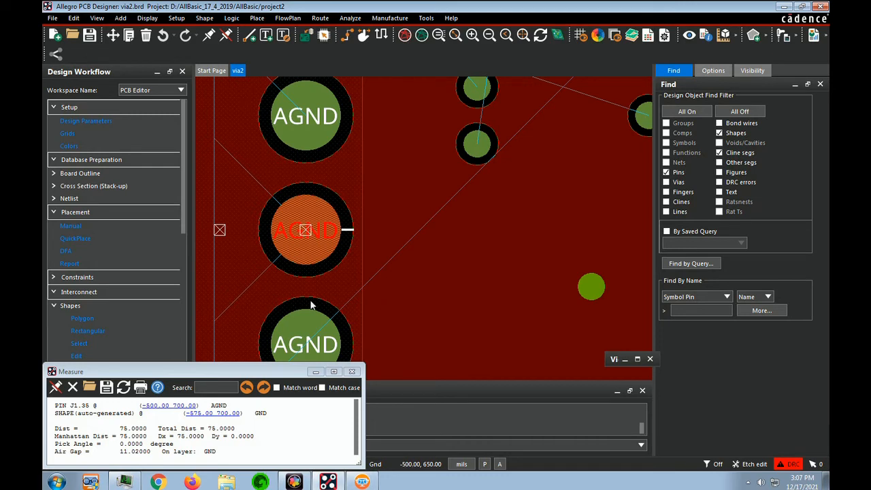
# Measure the clearance between the Gnd shape and the isolated A16 via
pyautogui.scroll(-1, 253, 213)
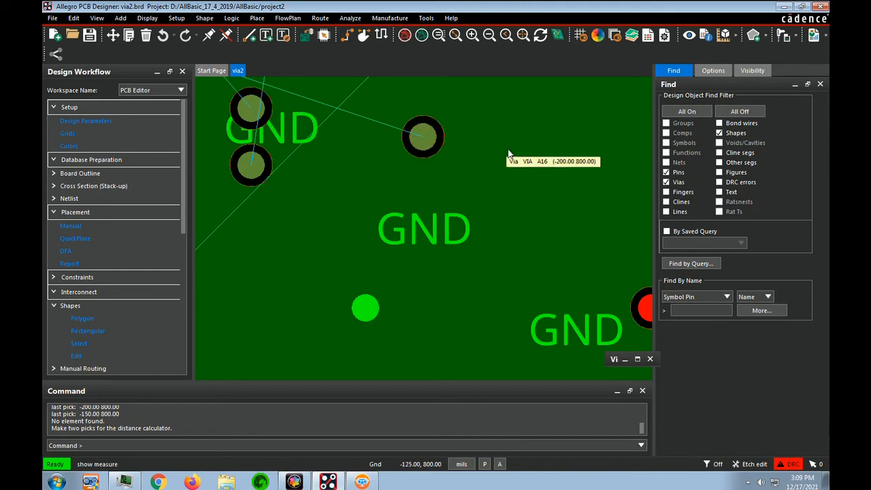
pyautogui.click(498, 130)
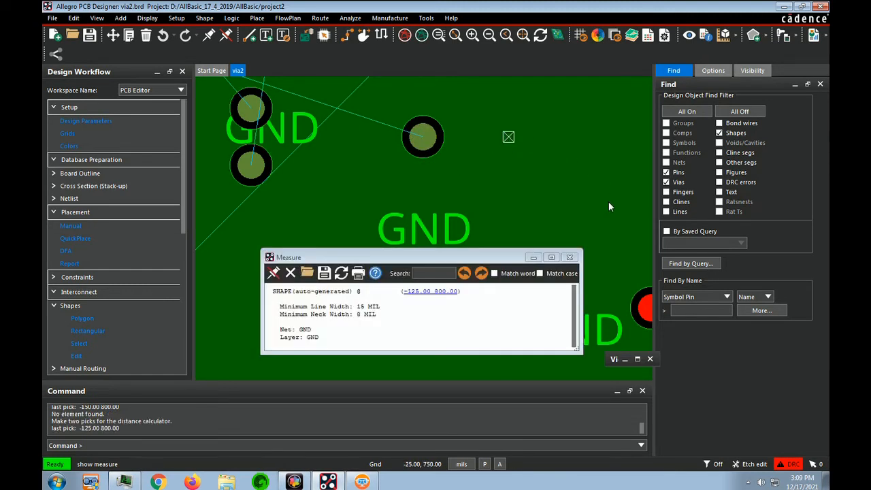
pyautogui.click(413, 141)
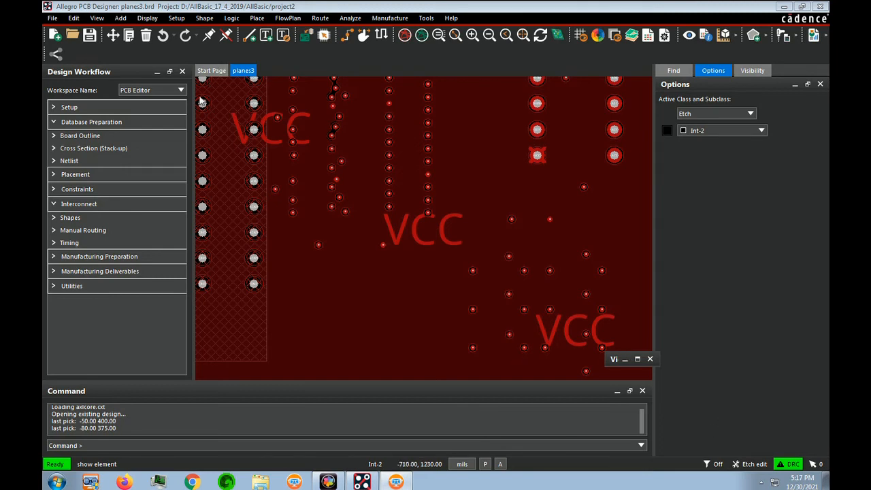
# Show the element information for the Vcc plane's net and review its pins, remaining connections and attached properties
pyautogui.click(149, 18)
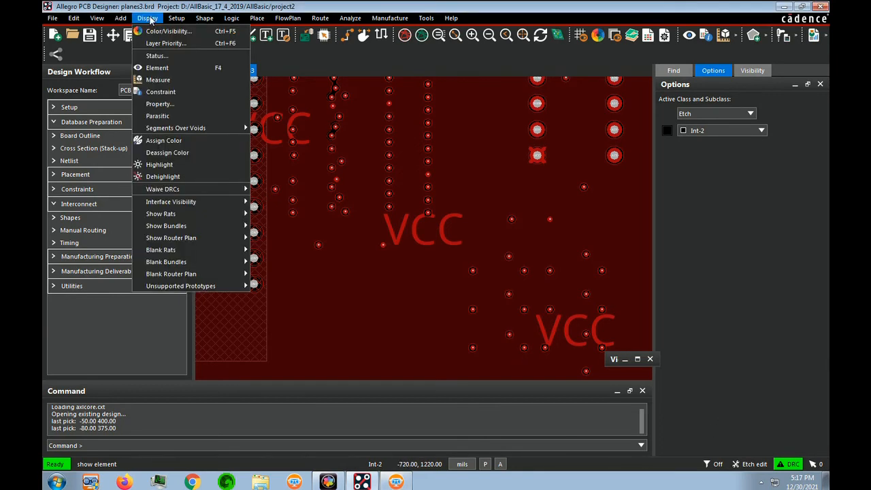
pyautogui.click(155, 67)
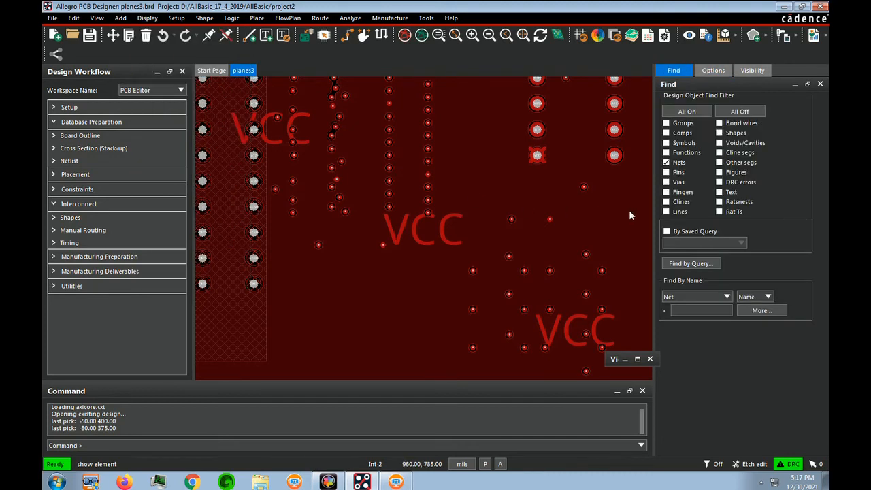
pyautogui.click(711, 73)
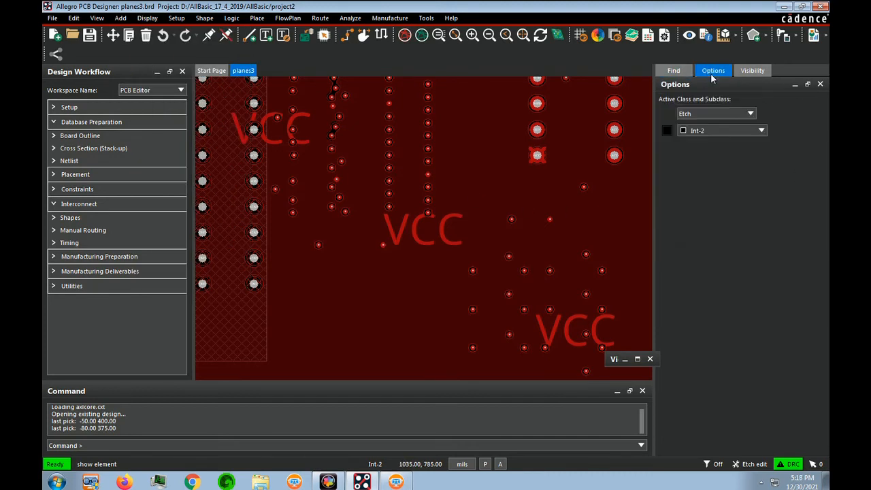
pyautogui.click(674, 71)
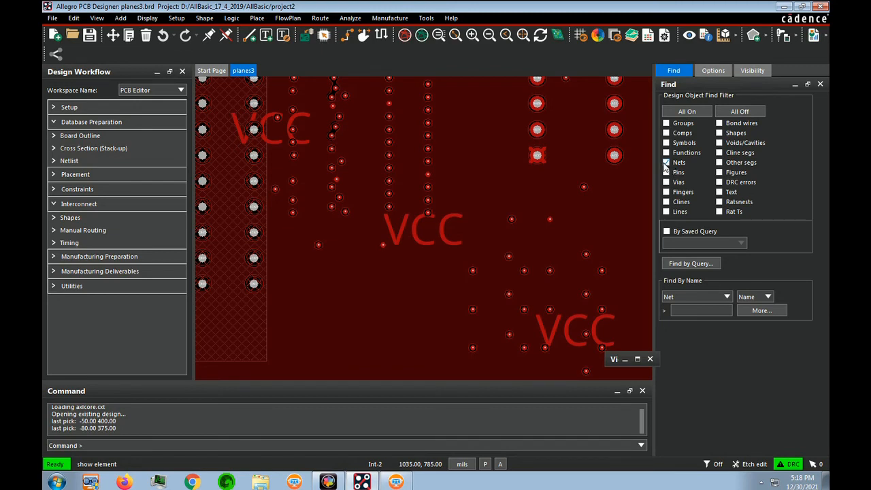
pyautogui.click(397, 296)
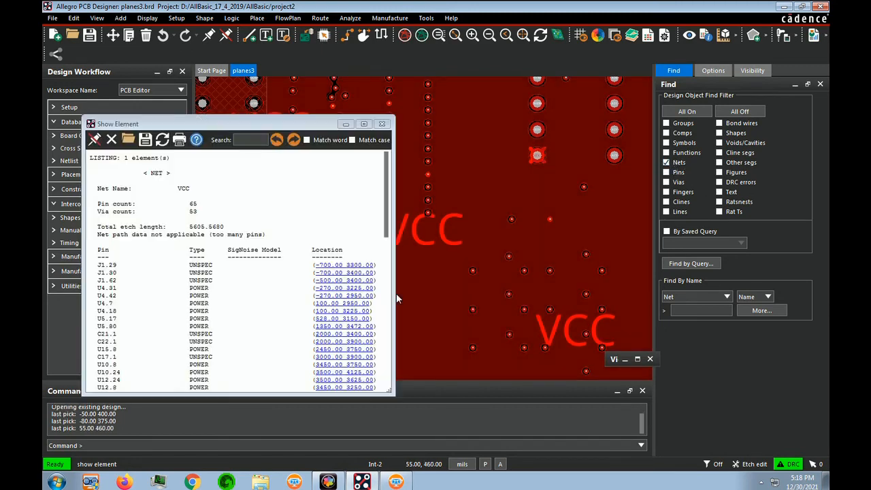
pyautogui.moveTo(385, 207); pyautogui.dragTo(394, 398)
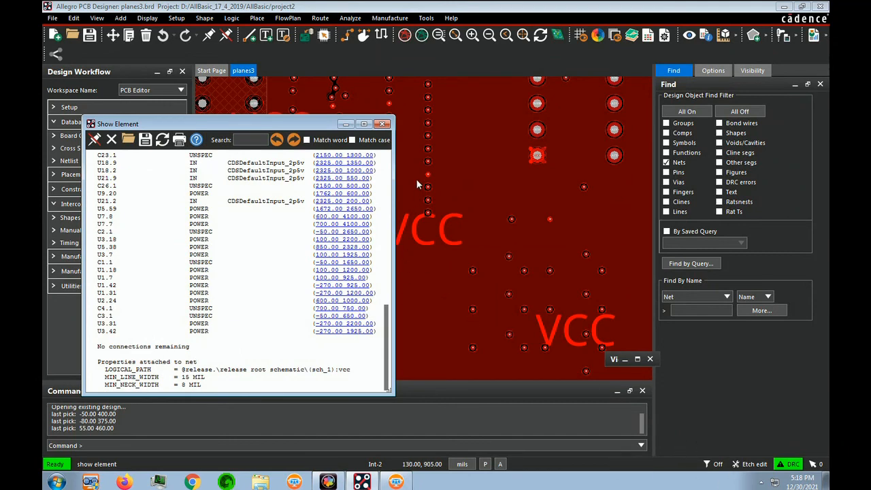
pyautogui.click(384, 123)
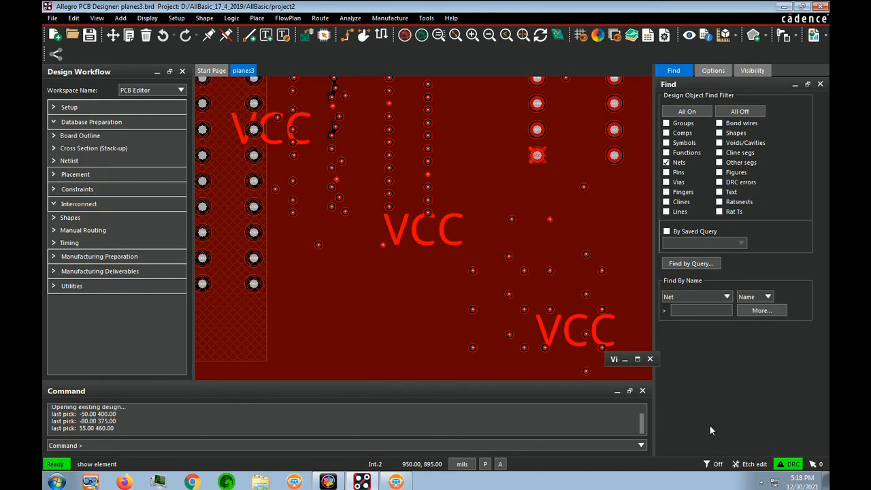
# Hide everything on the Vcc layer and display all items on the Gnd layer instead
pyautogui.click(760, 72)
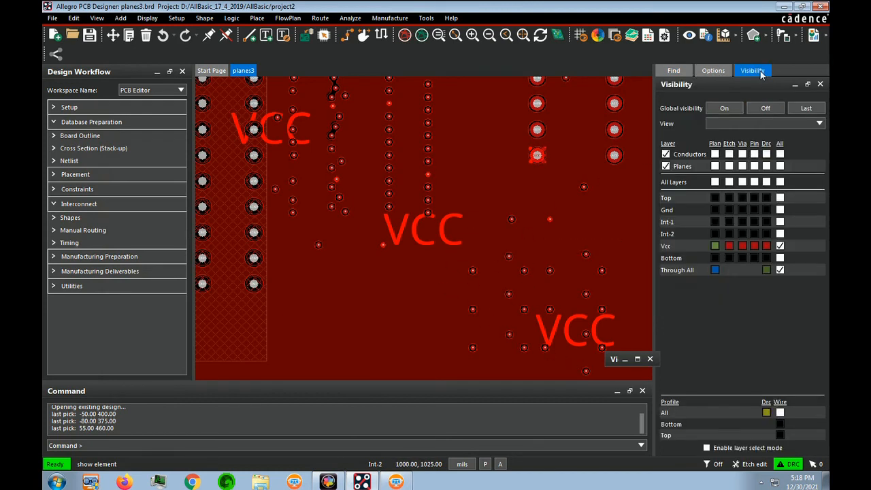
pyautogui.click(780, 245)
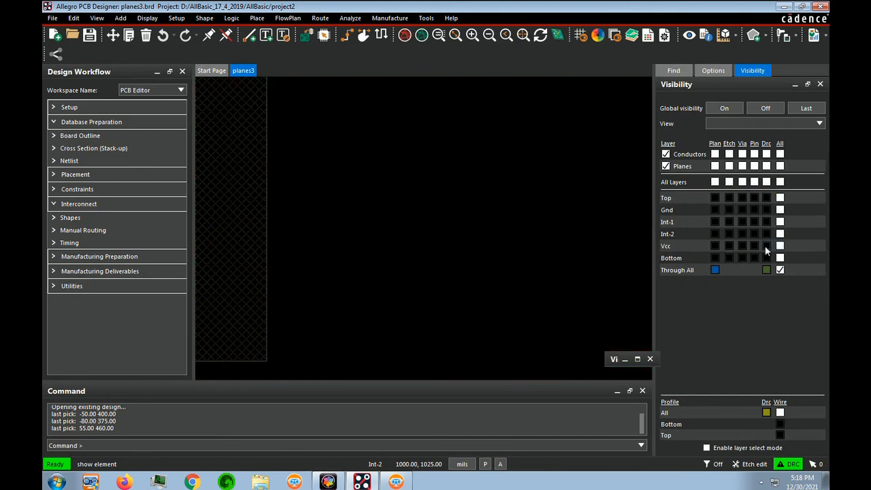
pyautogui.click(780, 210)
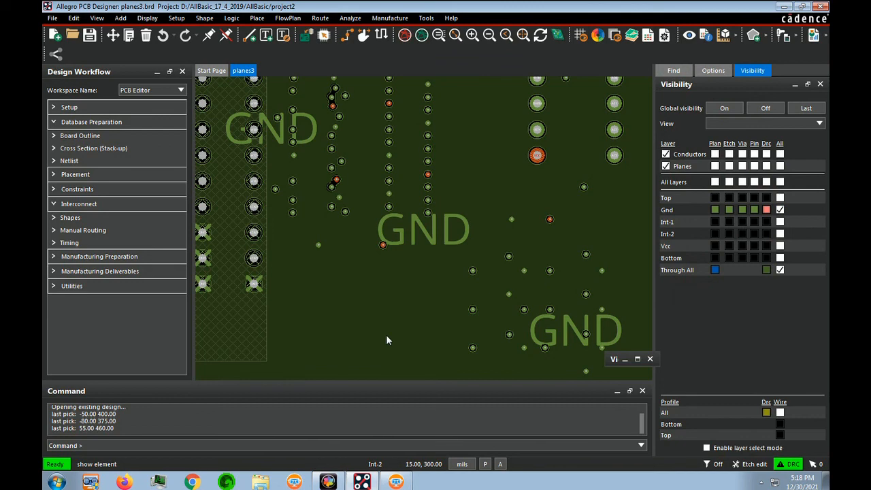
# Show the element information for the Gnd plane's net and check its pin list, remaining connections and properties
pyautogui.click(409, 295)
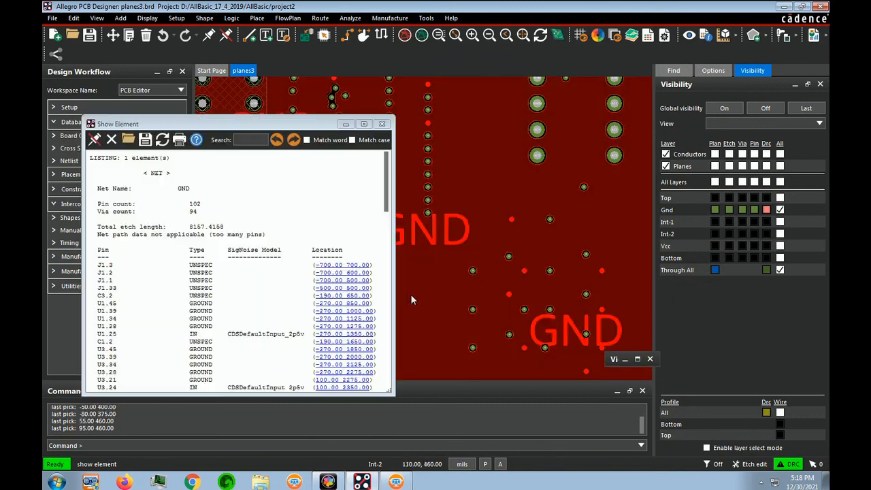
pyautogui.click(384, 193)
pyautogui.moveTo(384, 196); pyautogui.dragTo(391, 399)
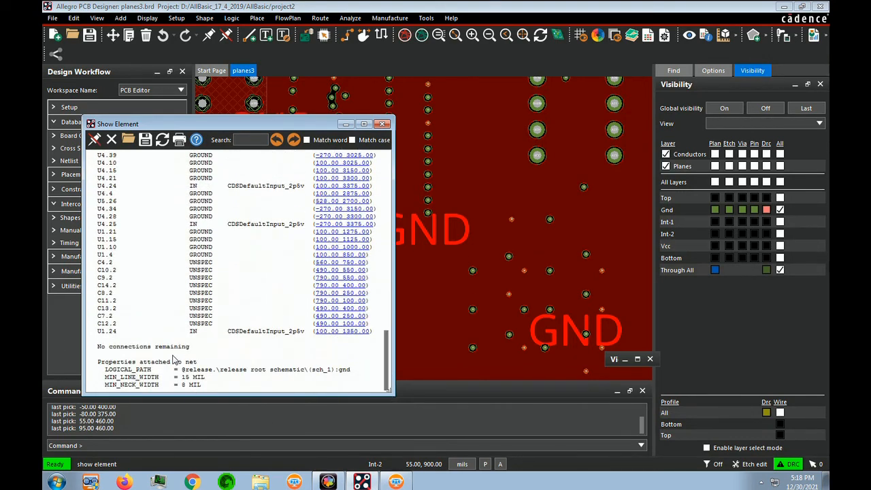
pyautogui.click(382, 127)
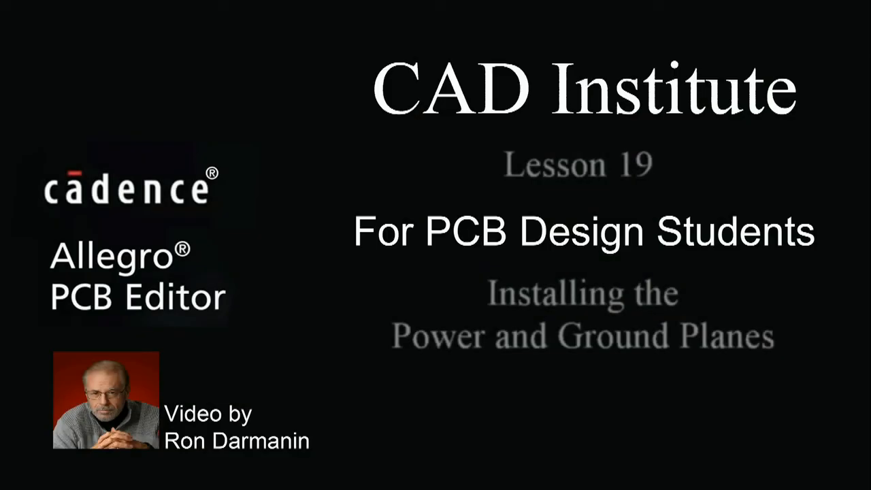